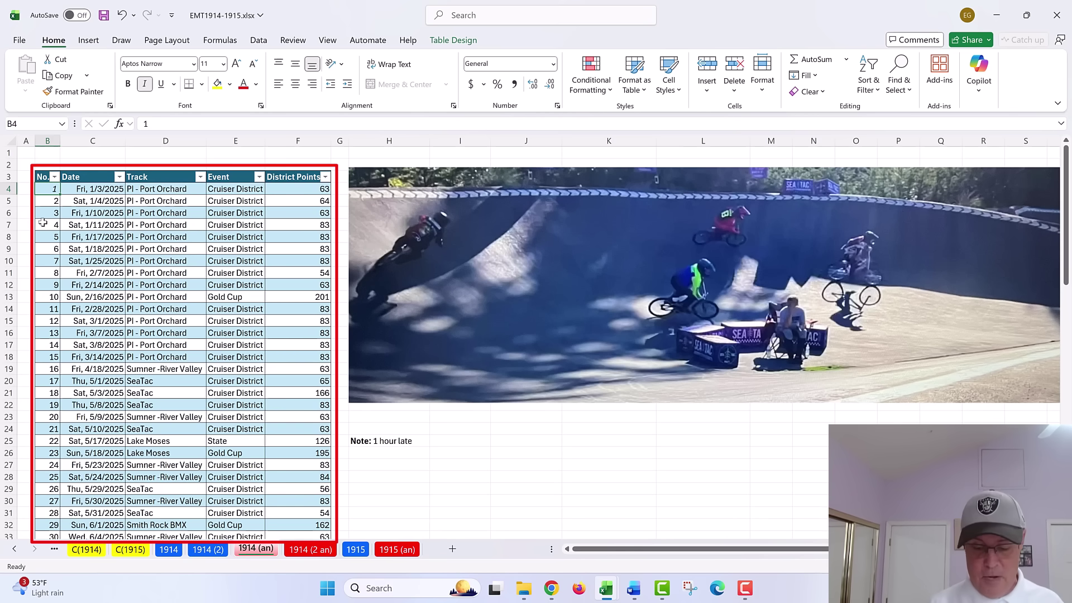
# Step: Check the end of the example points table, then go to the 1914 sheet with the BMX points table
pyautogui.hotkey('ctrl', 'Down')
pyautogui.scroll(-4, 48, 226)
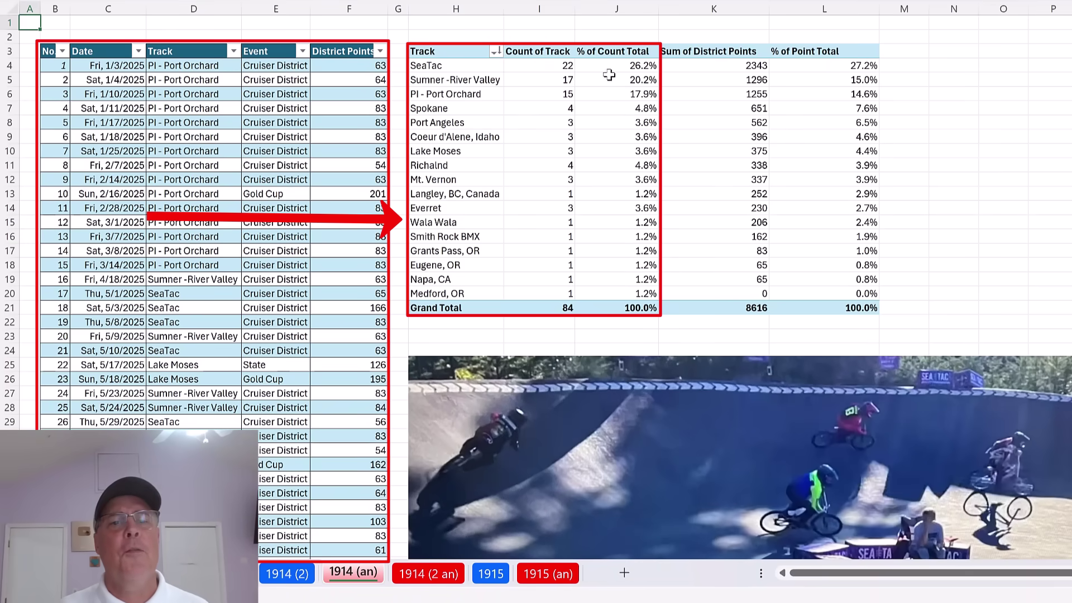
pyautogui.moveTo(610, 82)
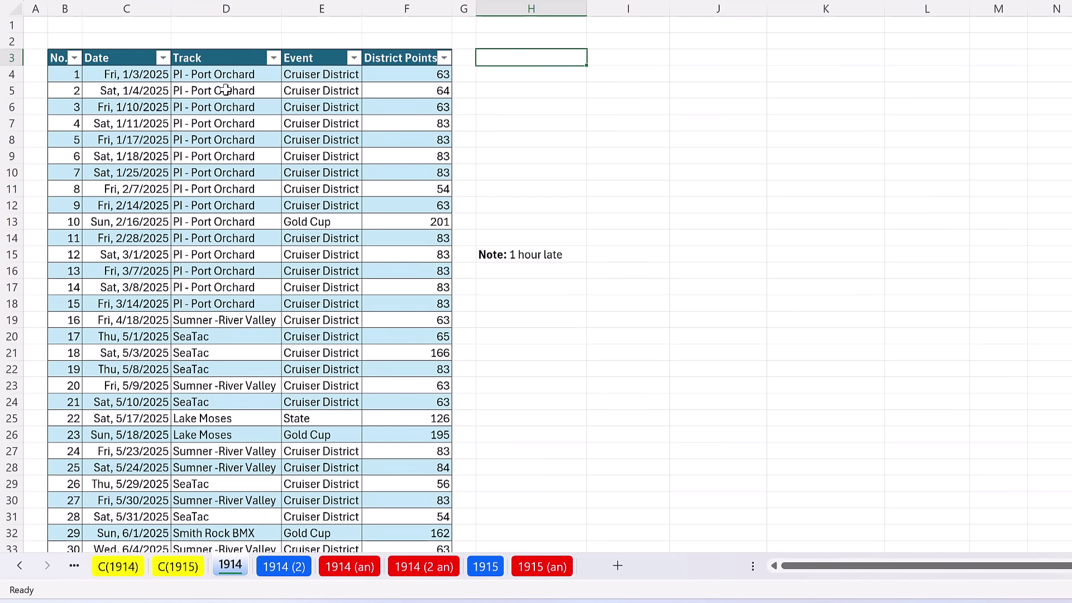
# Step: Select a cell in the BMXPoints table and look at the Insert PivotTable source options
pyautogui.click(252, 80)
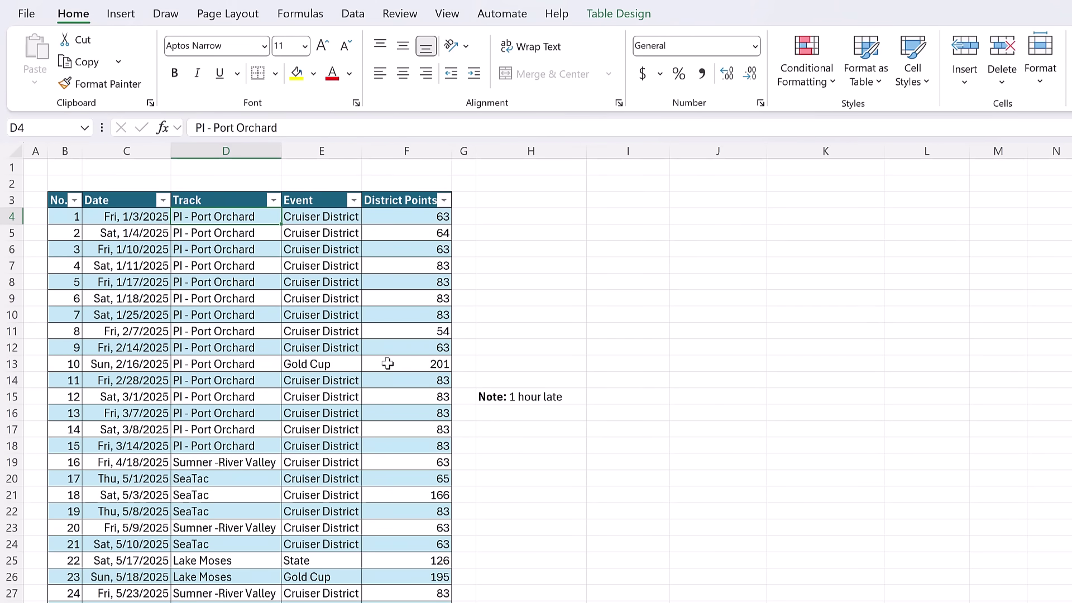
pyautogui.click(114, 23)
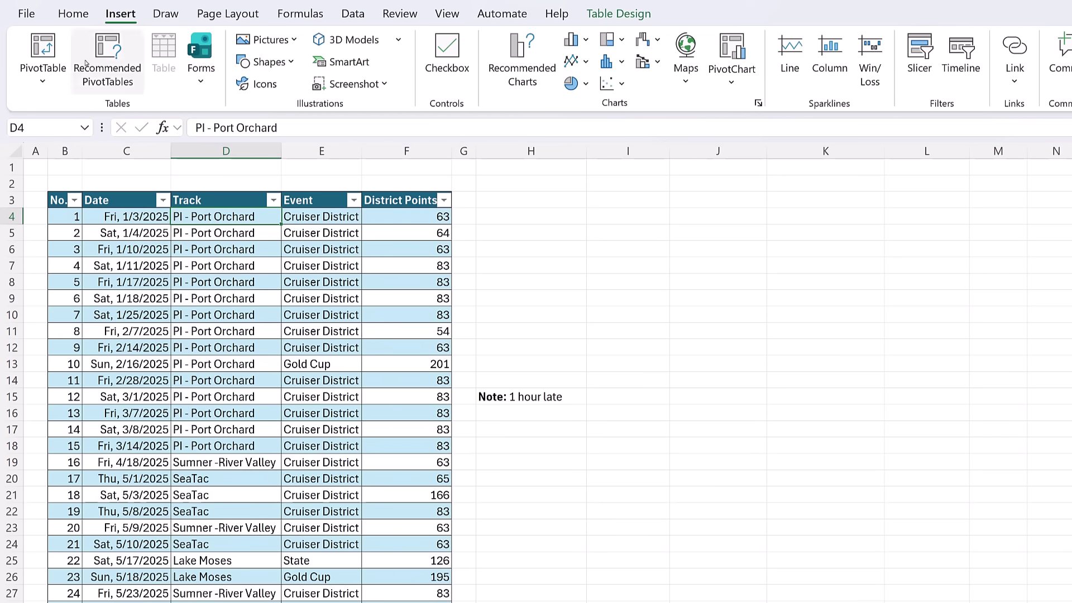
pyautogui.click(44, 81)
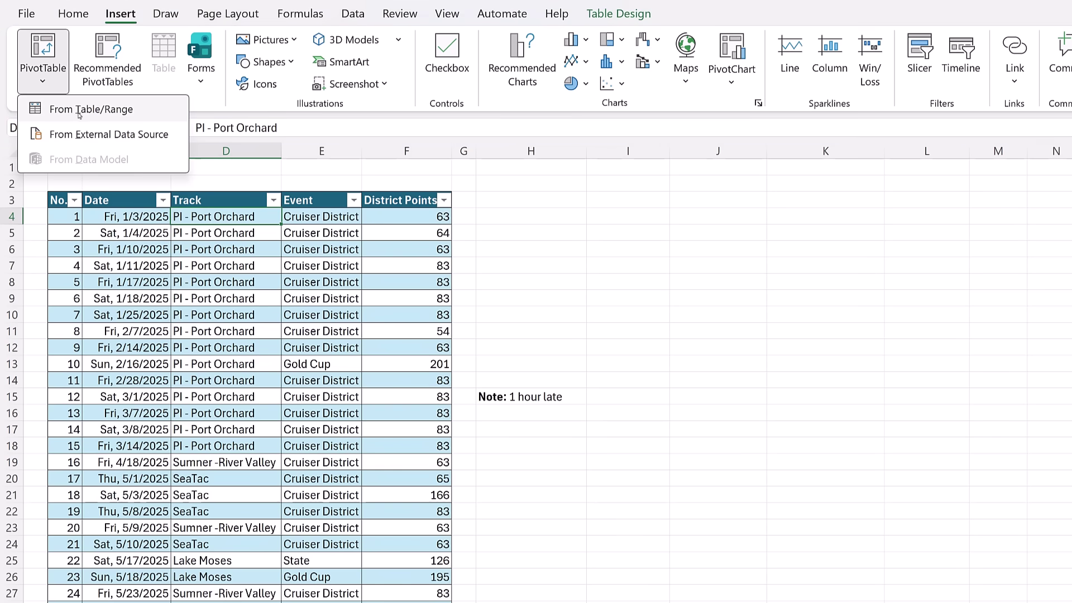
pyautogui.press('Escape')
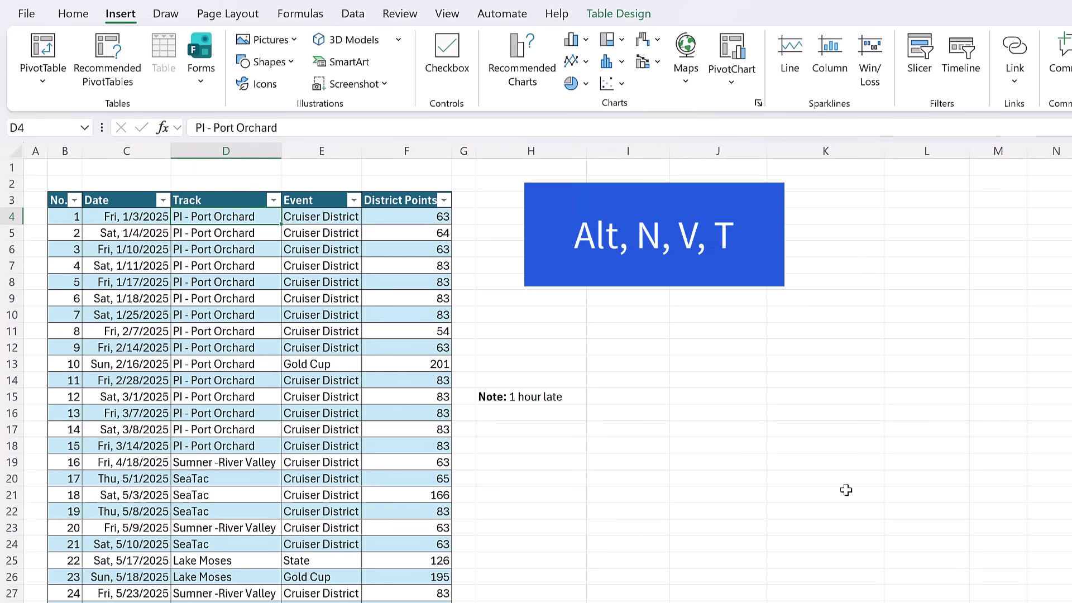
# Step: Start a PivotTable from the table, placed on the existing worksheet at cell H3
pyautogui.press('alt')
pyautogui.press('n')
pyautogui.press('v')
pyautogui.press('t')
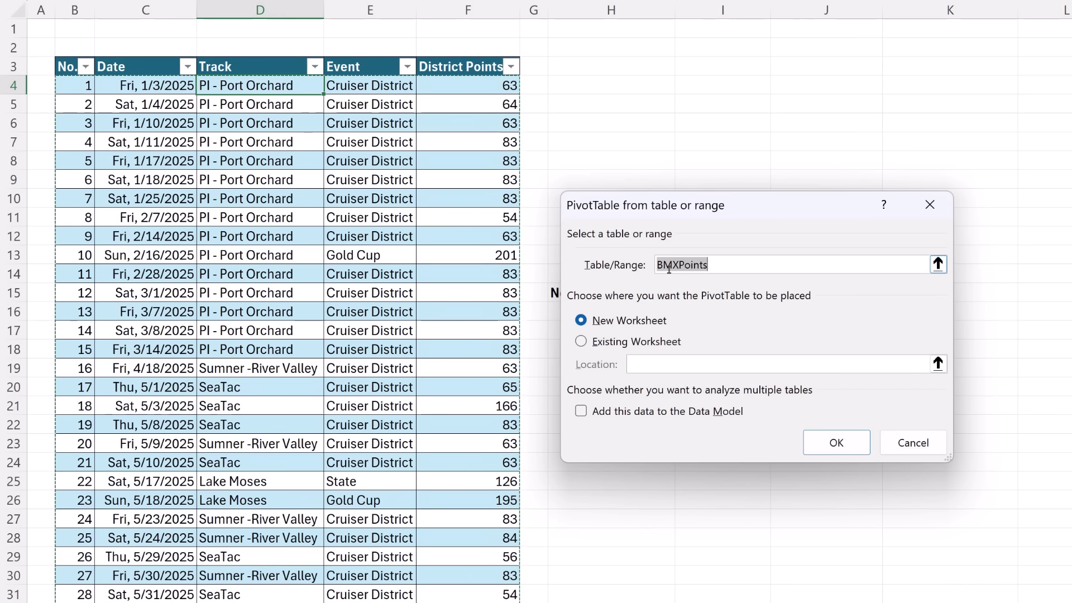
pyautogui.click(581, 343)
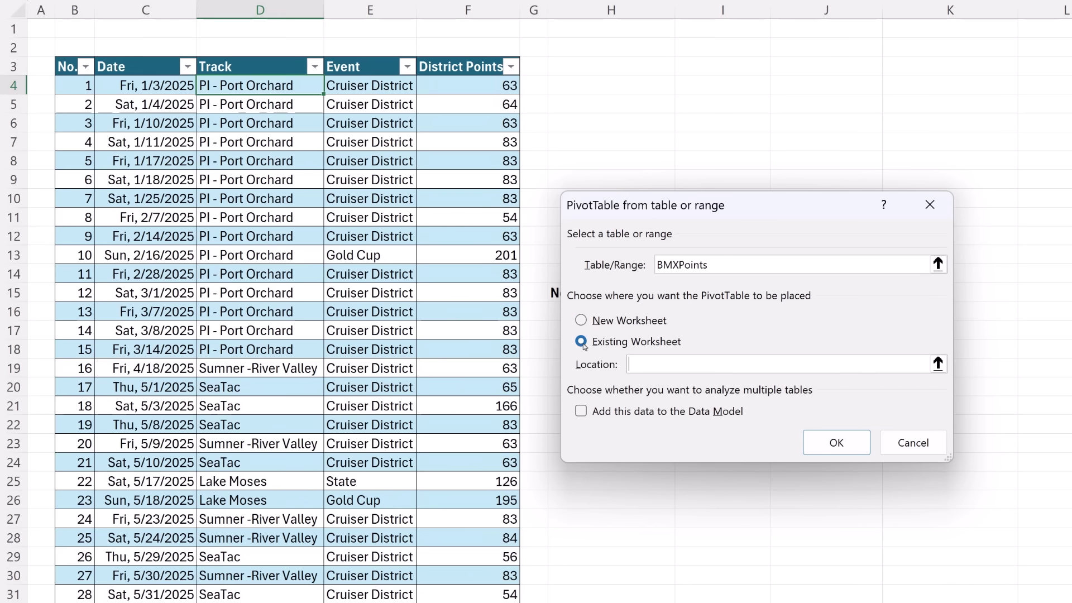
pyautogui.click(581, 66)
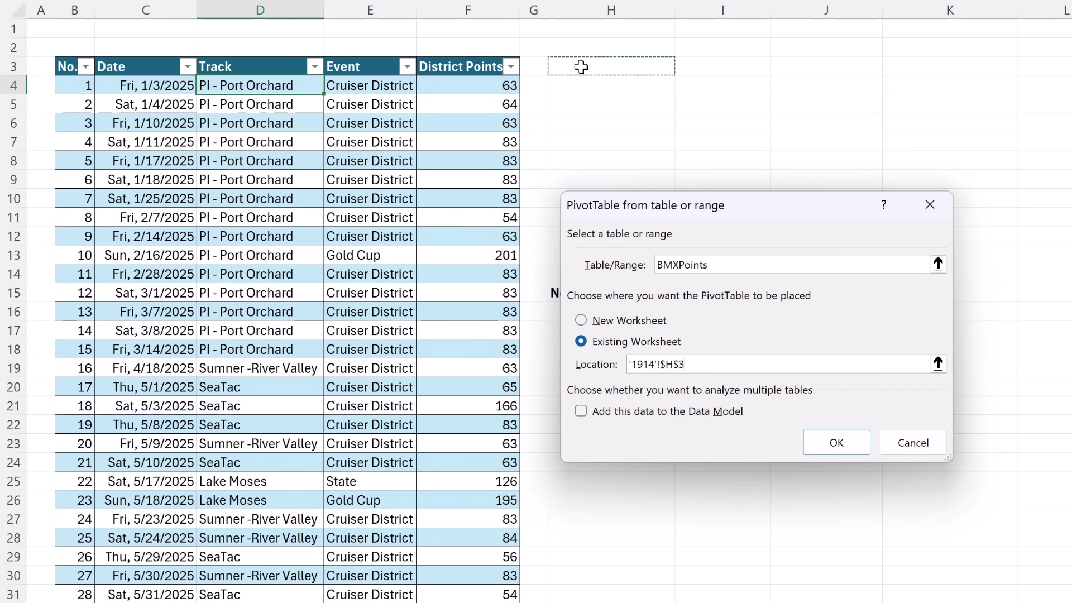
# Step: Create PivotTable1 at H3, move the 'Note: 1 hour late' cell from H15 to H30, and show the field list
pyautogui.click(836, 442)
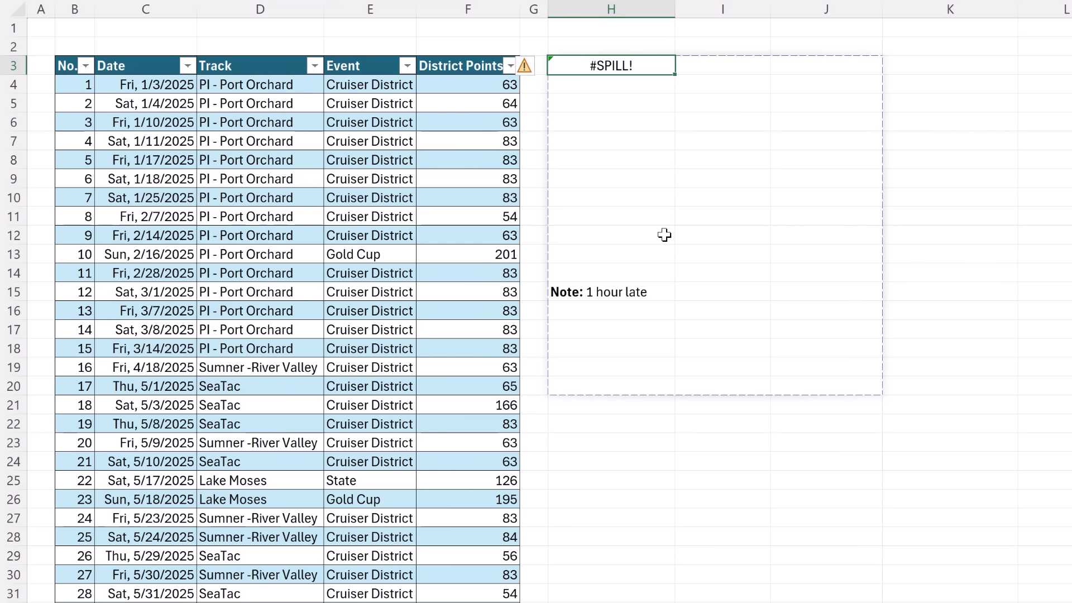
pyautogui.click(626, 295)
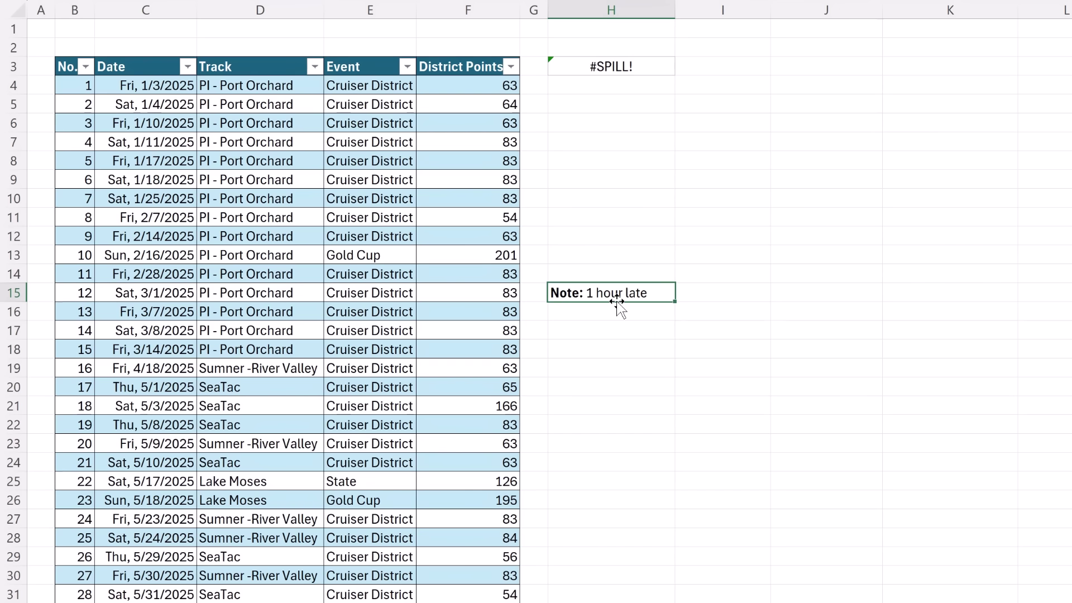
pyautogui.moveTo(617, 301); pyautogui.dragTo(656, 582)
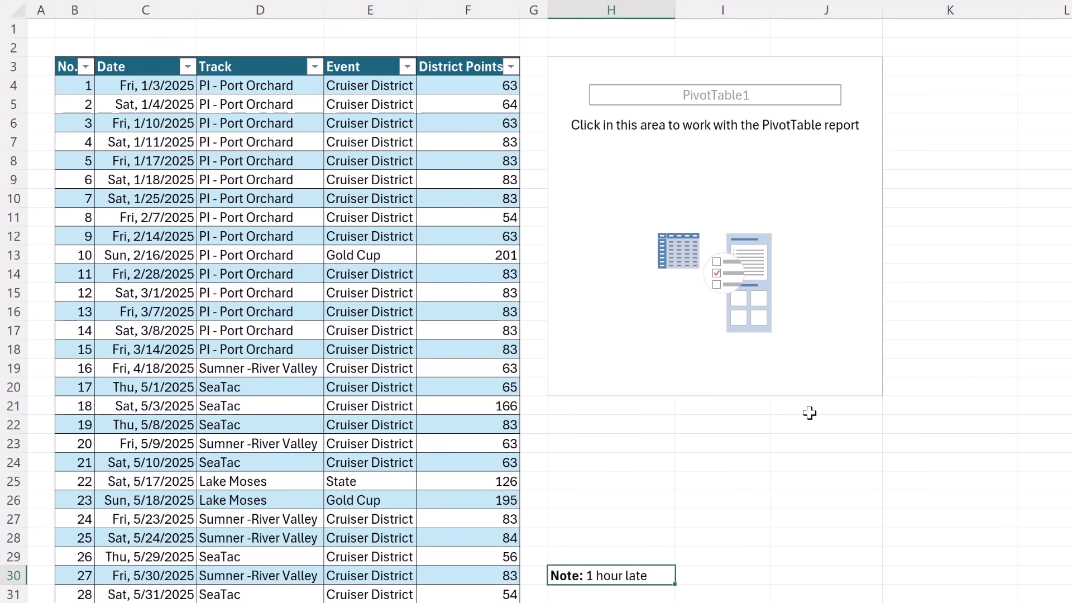
pyautogui.click(619, 78)
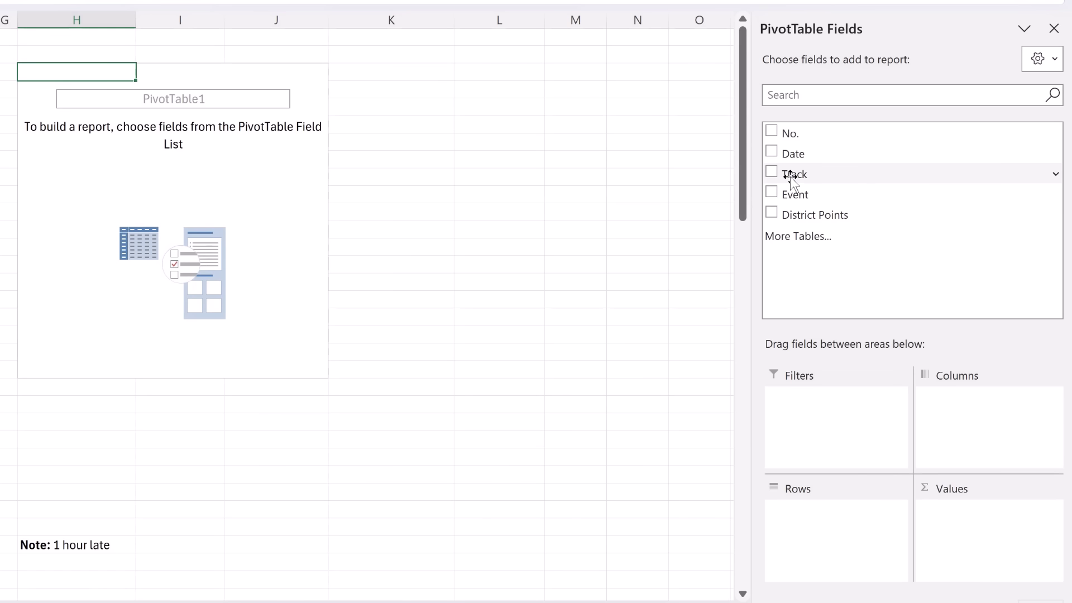
# Step: Put Track in Rows and add it to Values twice, giving Count of Track and Count of Track2
pyautogui.moveTo(793, 178); pyautogui.dragTo(846, 558)
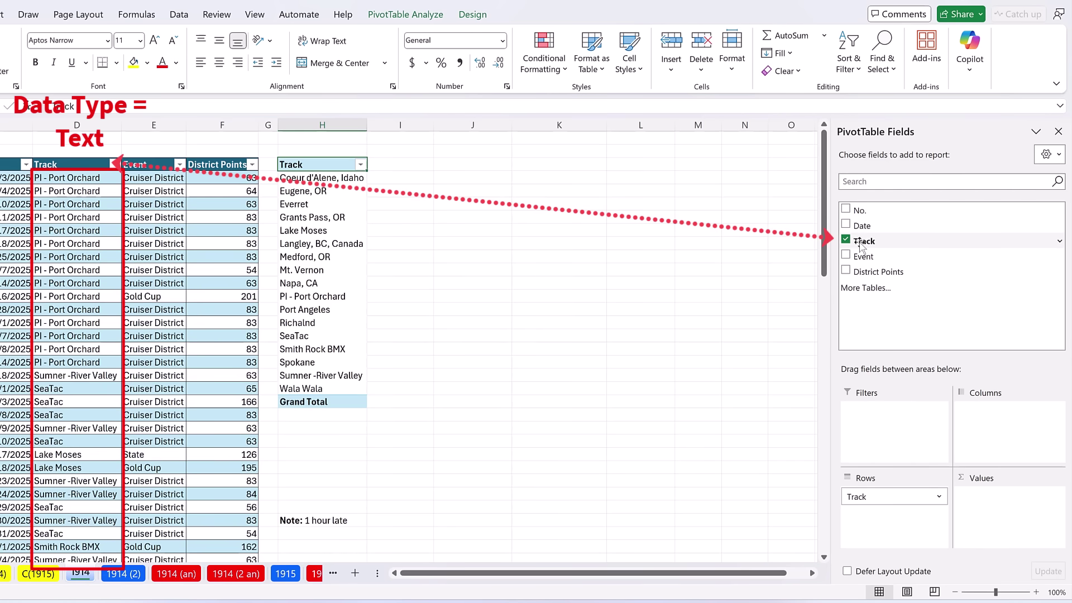
pyautogui.moveTo(862, 246)
pyautogui.mouseDown()
pyautogui.moveTo(878, 248)
pyautogui.moveTo(959, 340)
pyautogui.moveTo(985, 455)
pyautogui.moveTo(982, 512)
pyautogui.mouseUp()
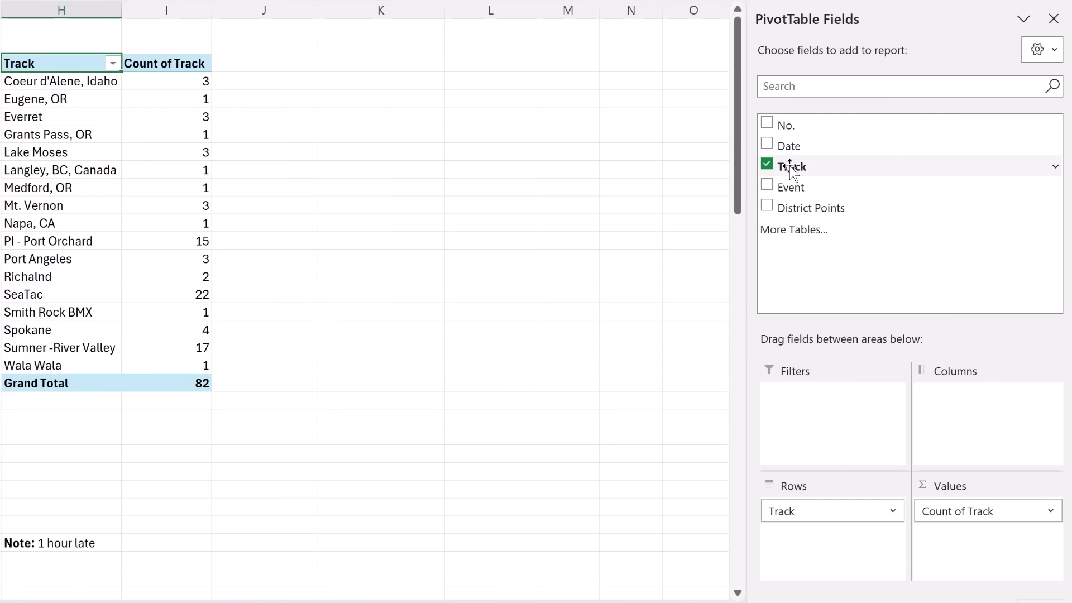
pyautogui.moveTo(863, 239); pyautogui.dragTo(981, 542)
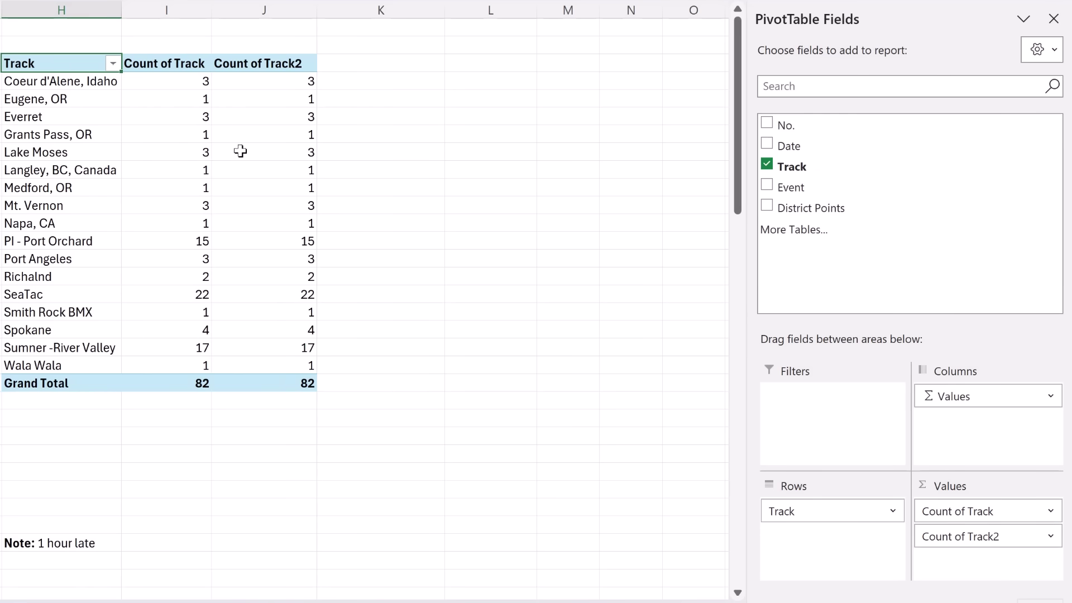
# Step: Show Count of Track2 as % of Column Total and rename its header '% of Count Total'
pyautogui.rightClick(242, 96)
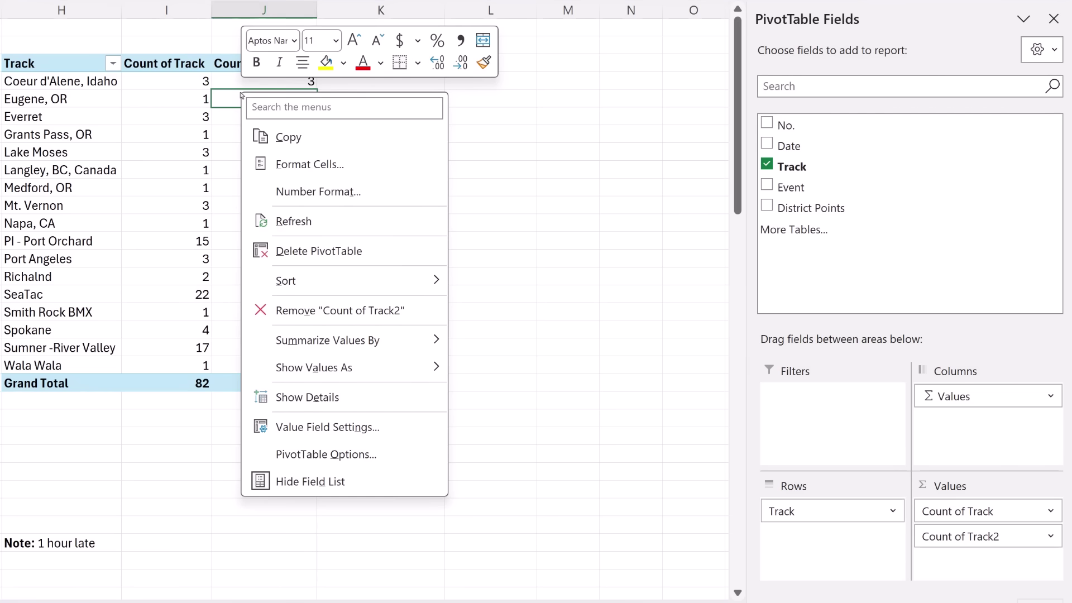
pyautogui.moveTo(312, 345)
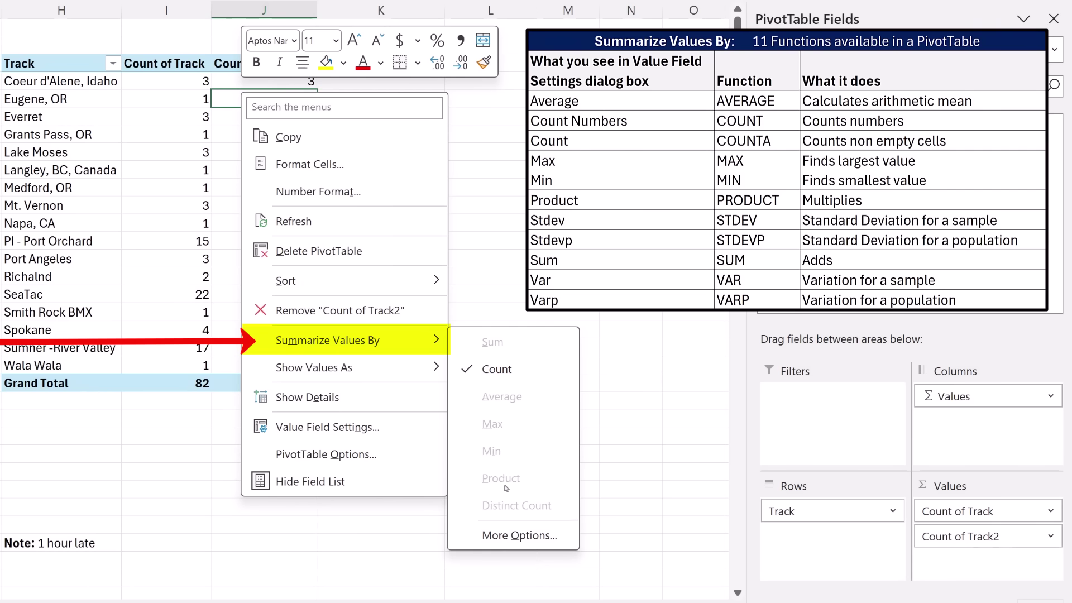
pyautogui.moveTo(369, 372)
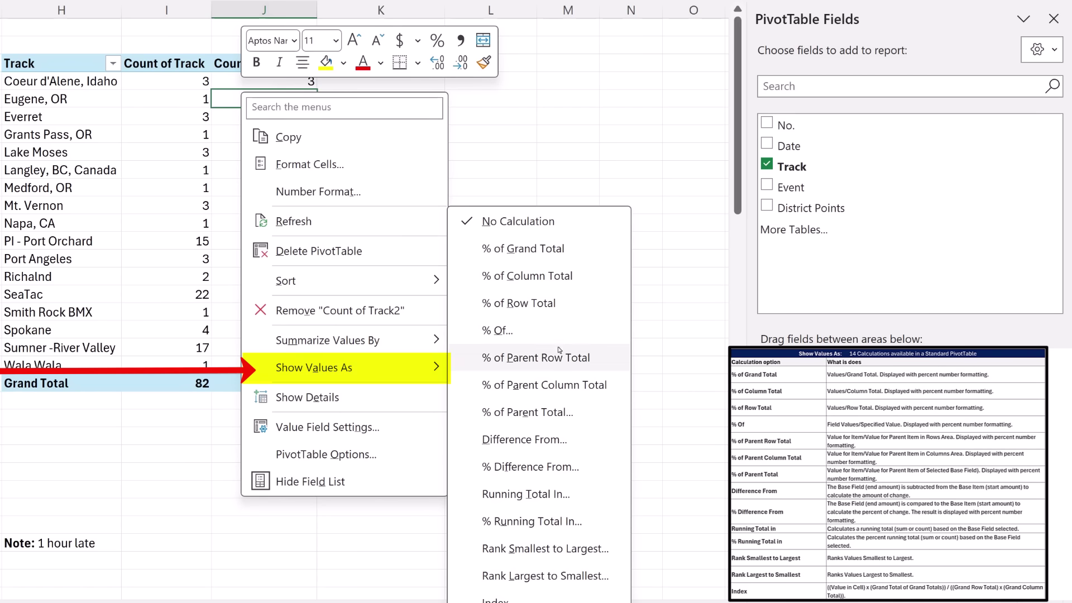
pyautogui.click(550, 279)
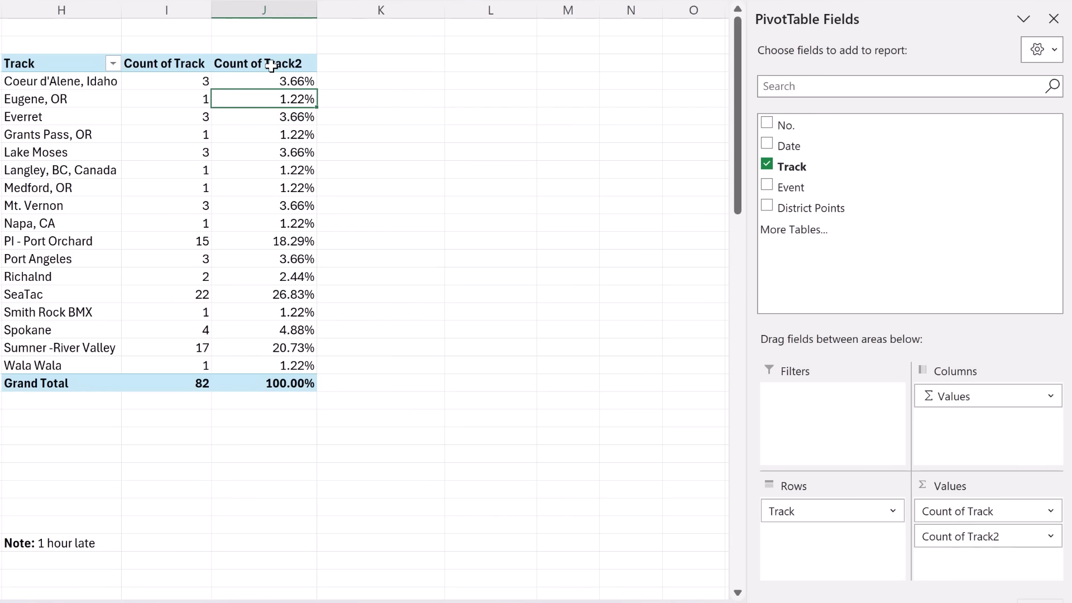
pyautogui.click(268, 63)
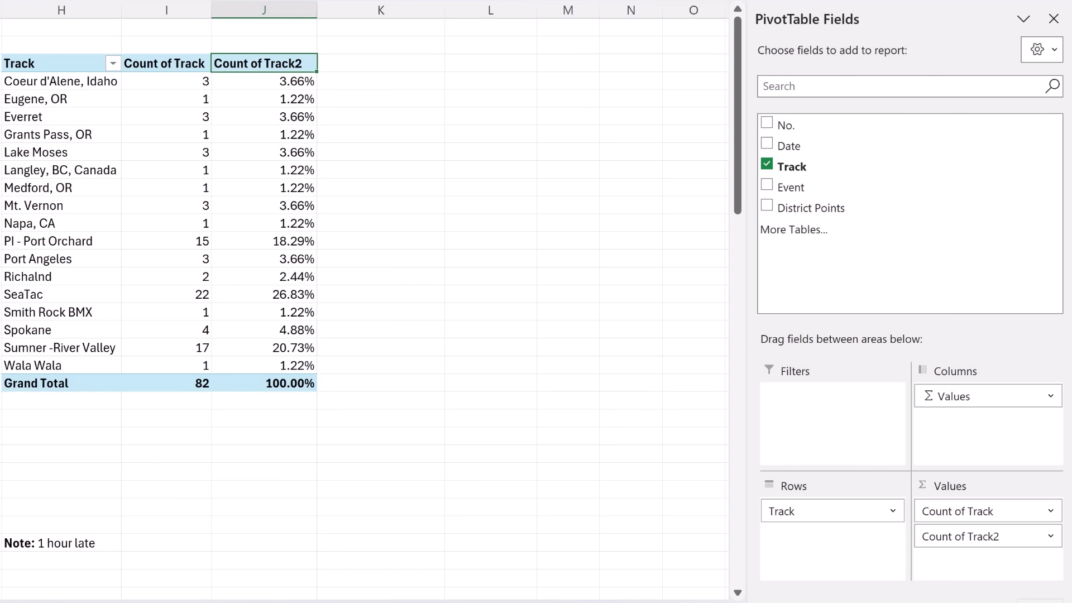
pyautogui.write('% of Count Tot')
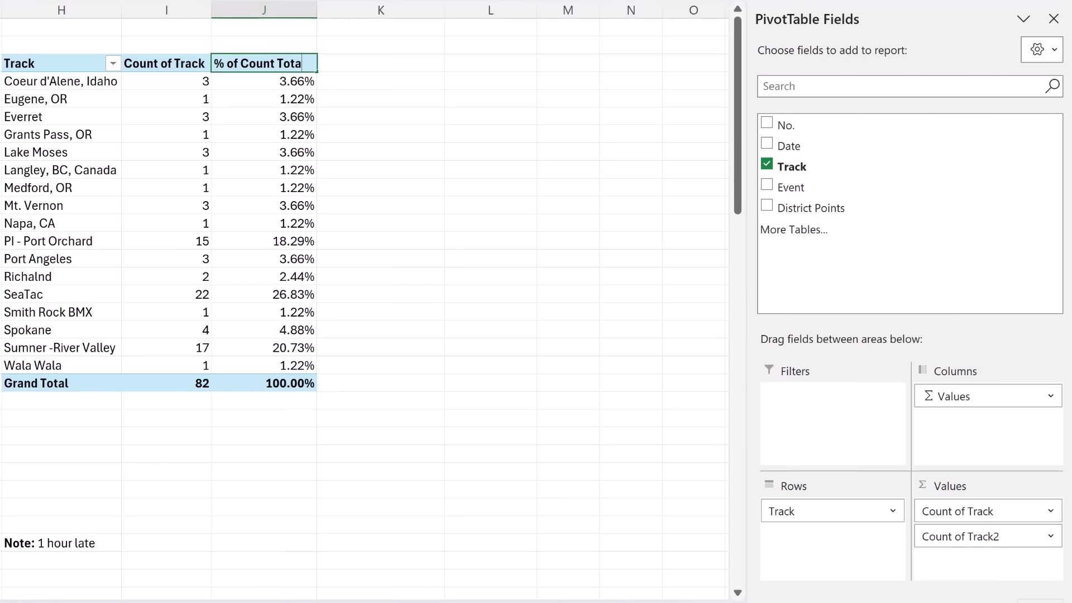
pyautogui.write('al')
pyautogui.press('Return')
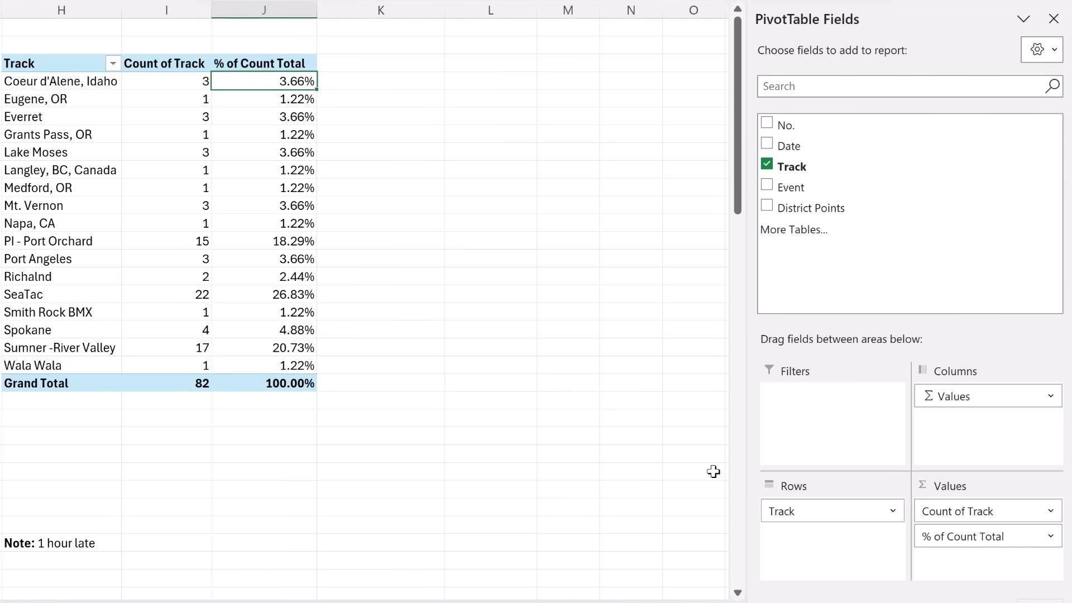
# Step: Set the % of Count Total number format to 1 decimal place, e.g. SeaTac 26.8%
pyautogui.rightClick(242, 80)
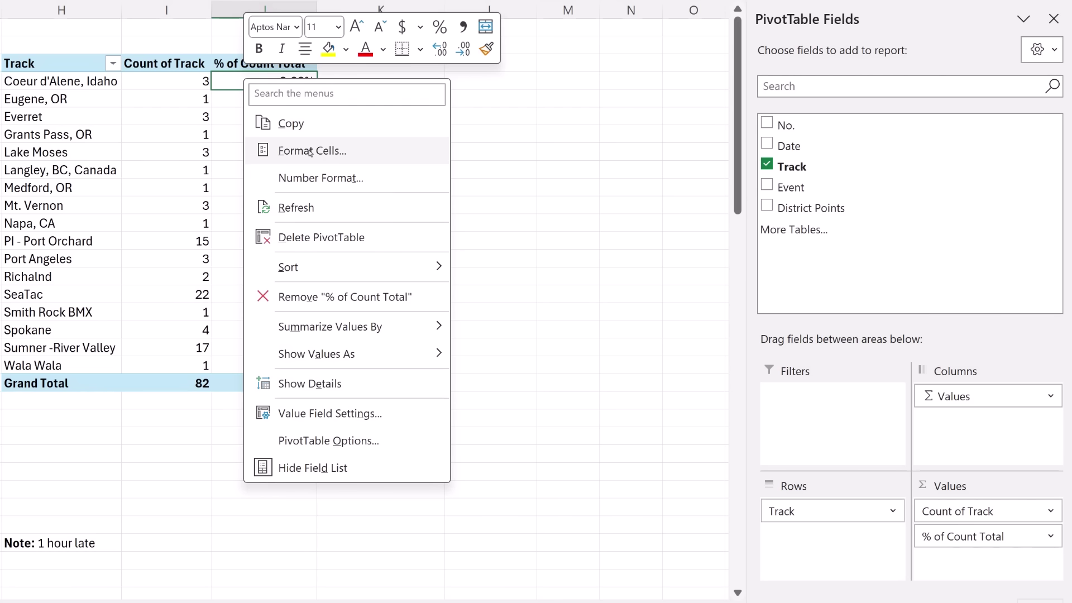
pyautogui.click(498, 146)
pyautogui.click(548, 128)
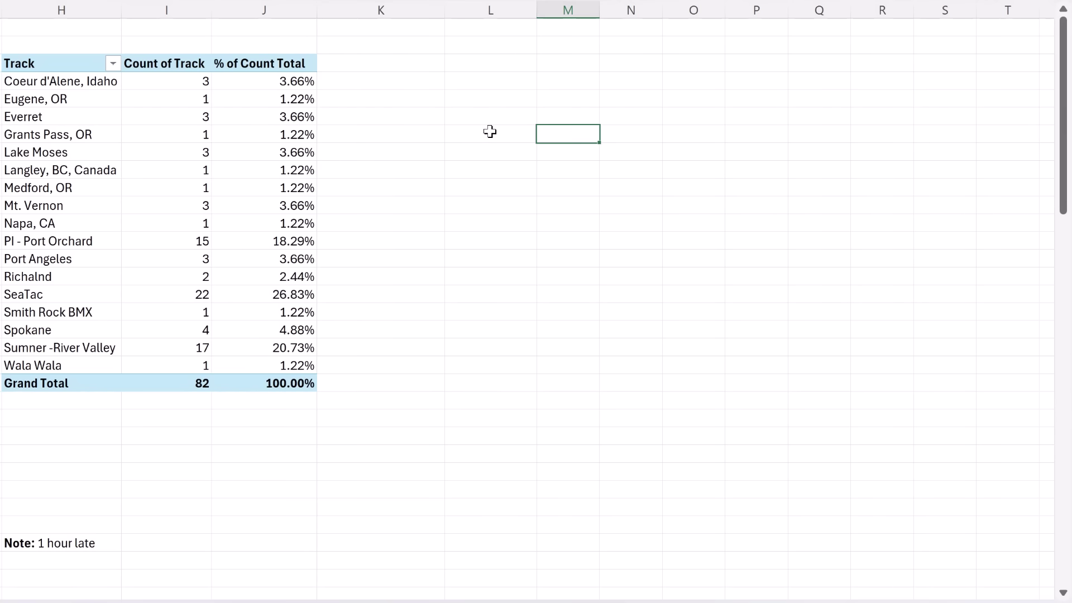
pyautogui.rightClick(489, 134)
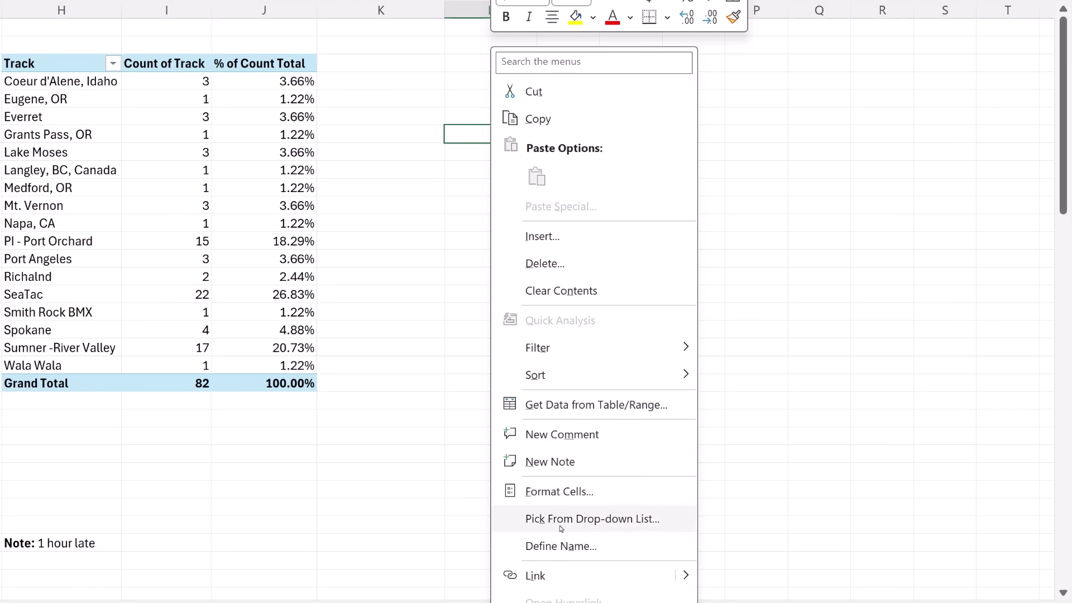
pyautogui.press('Escape')
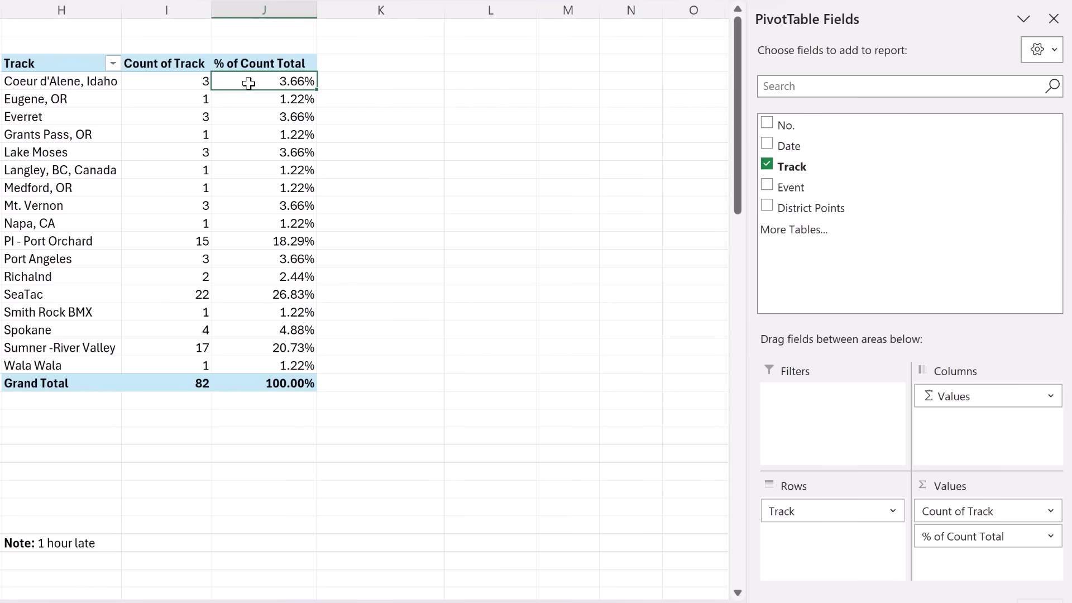
pyautogui.rightClick(249, 83)
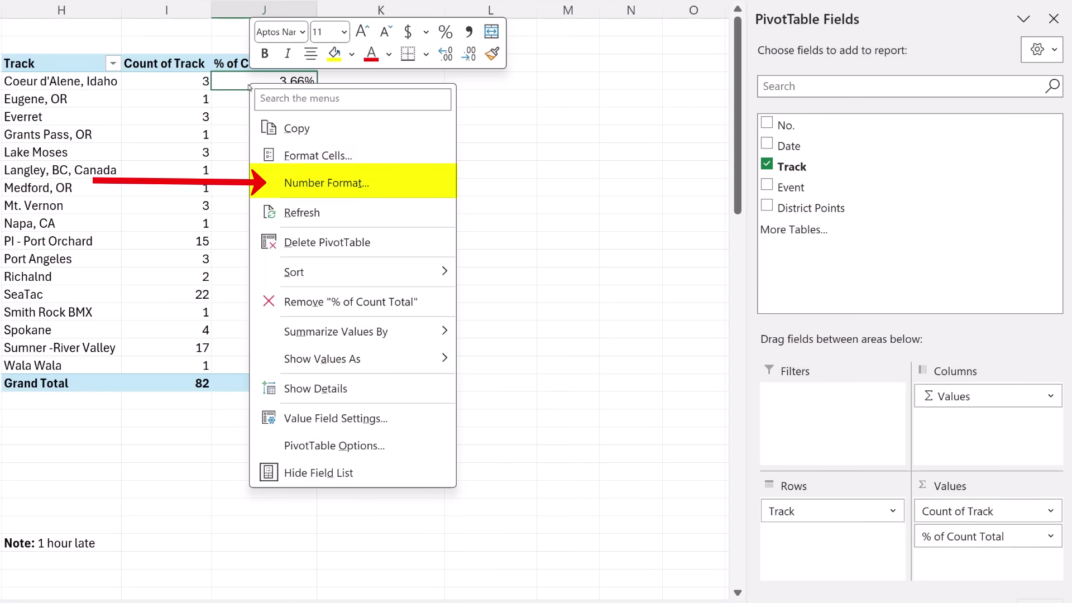
pyautogui.click(329, 191)
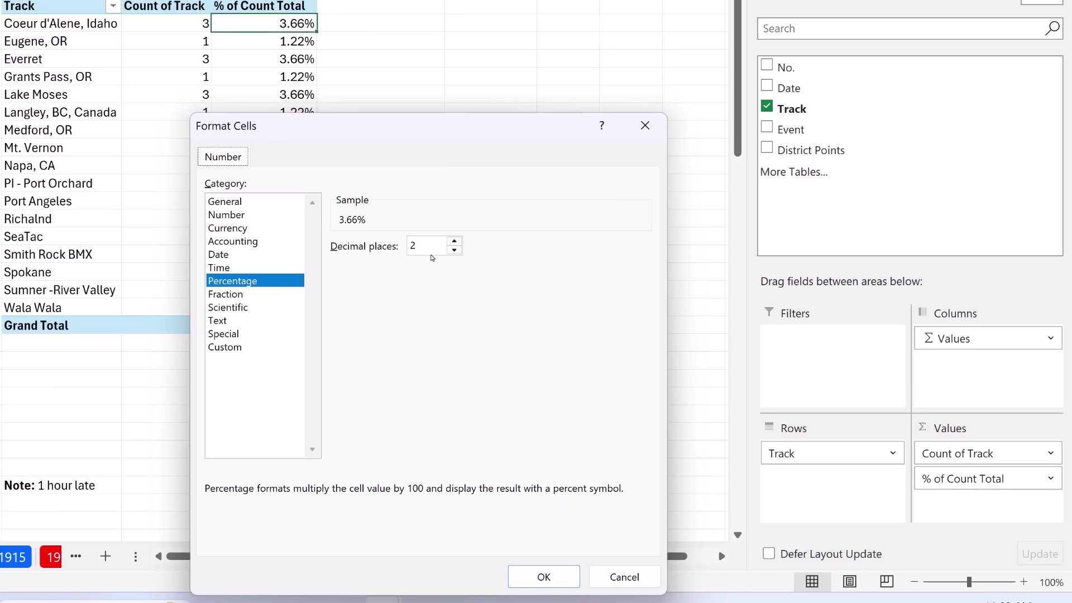
pyautogui.click(454, 250)
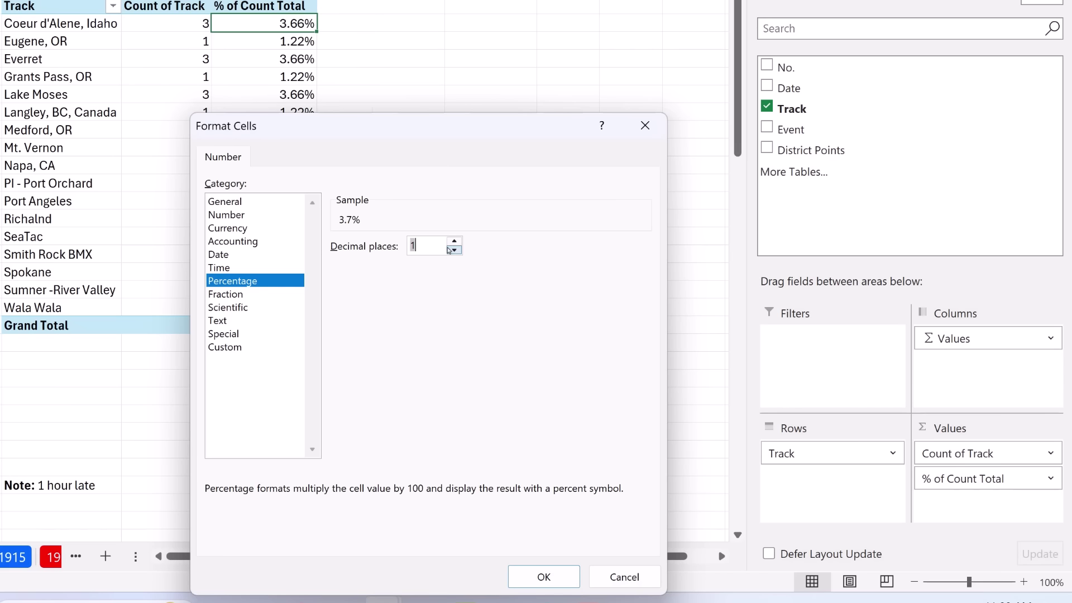
pyautogui.click(545, 576)
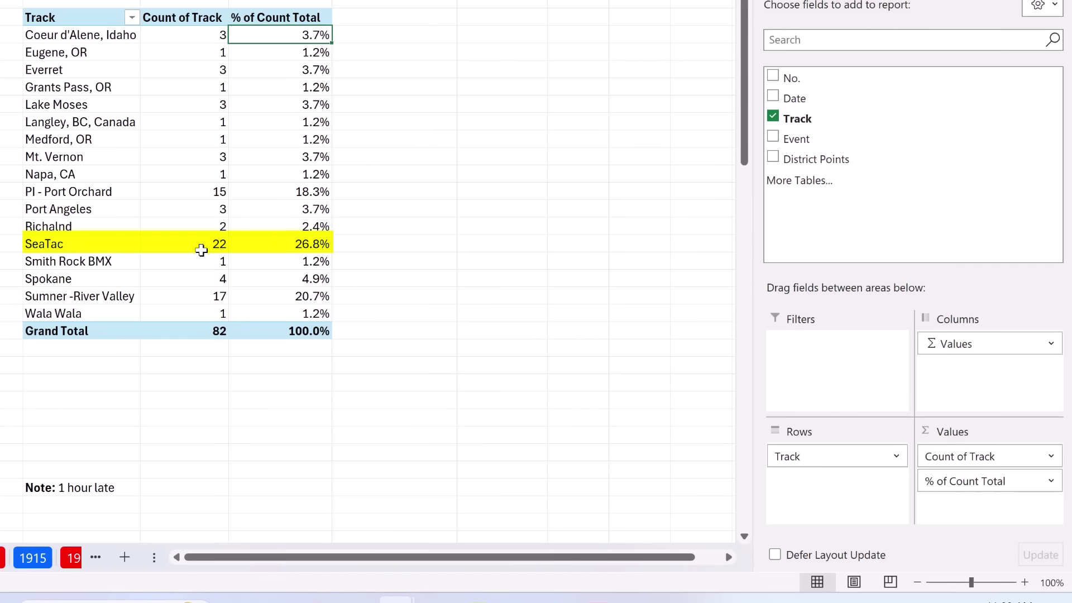
pyautogui.moveTo(201, 249)
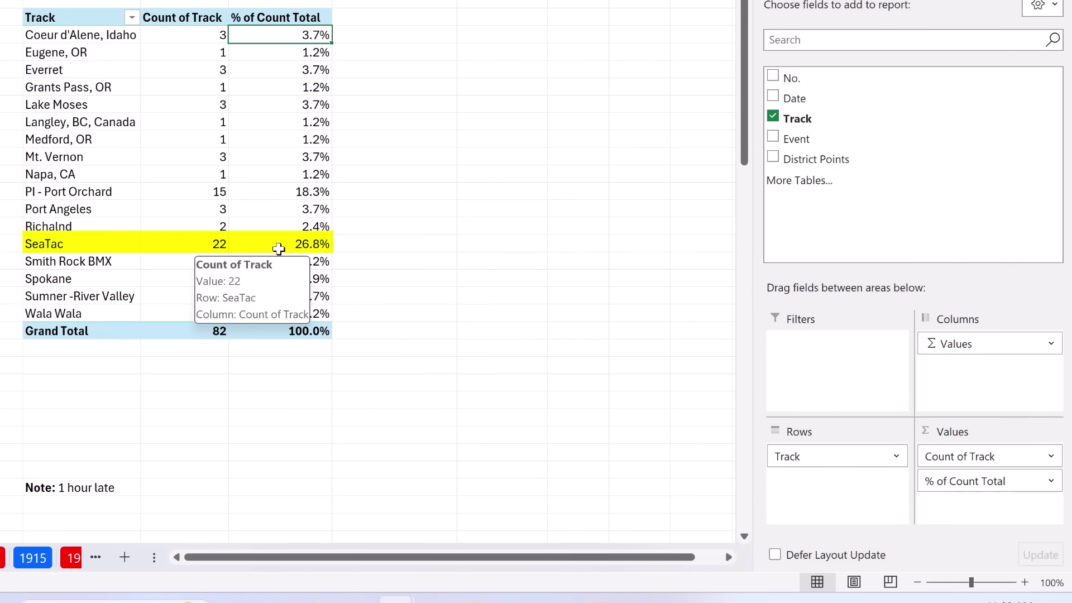
pyautogui.moveTo(278, 249)
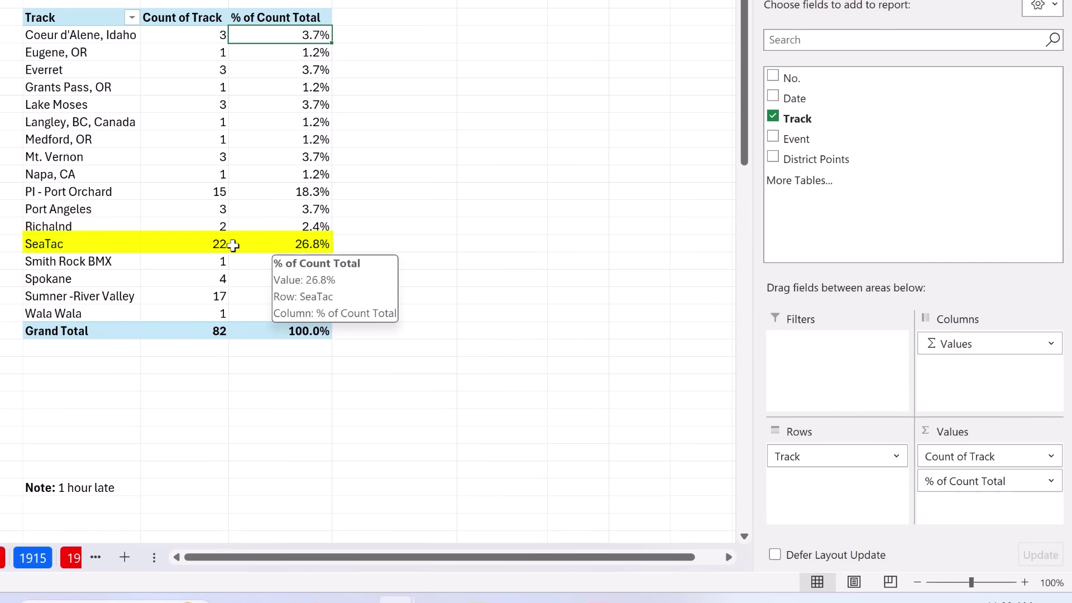
pyautogui.moveTo(211, 193)
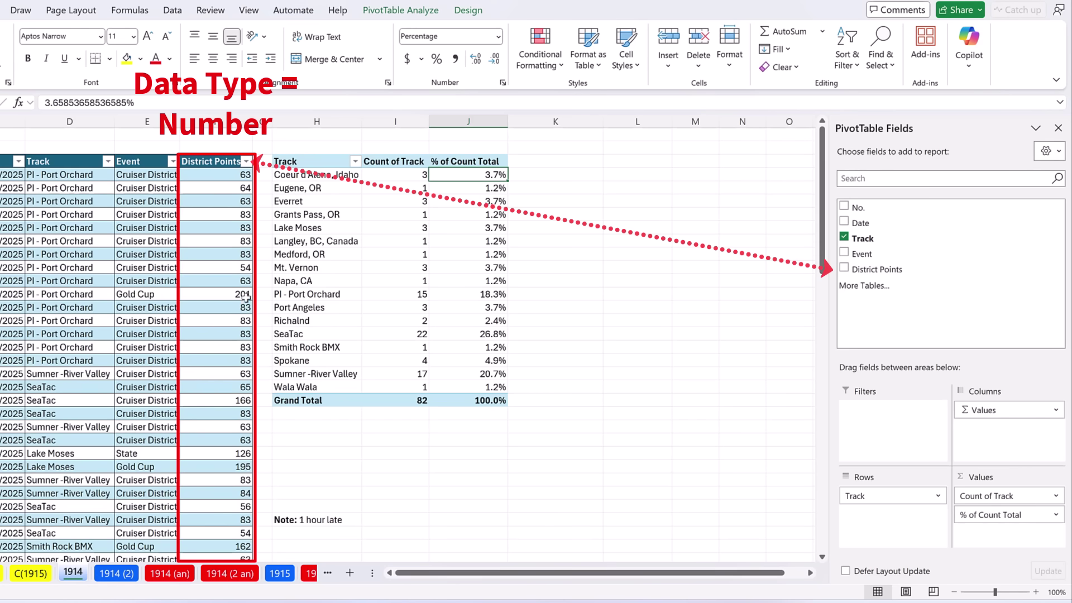
# Step: Add Sum of District Points as Number with 0 decimals and 1000 separator, then add District Points again
pyautogui.moveTo(858, 270); pyautogui.dragTo(988, 532)
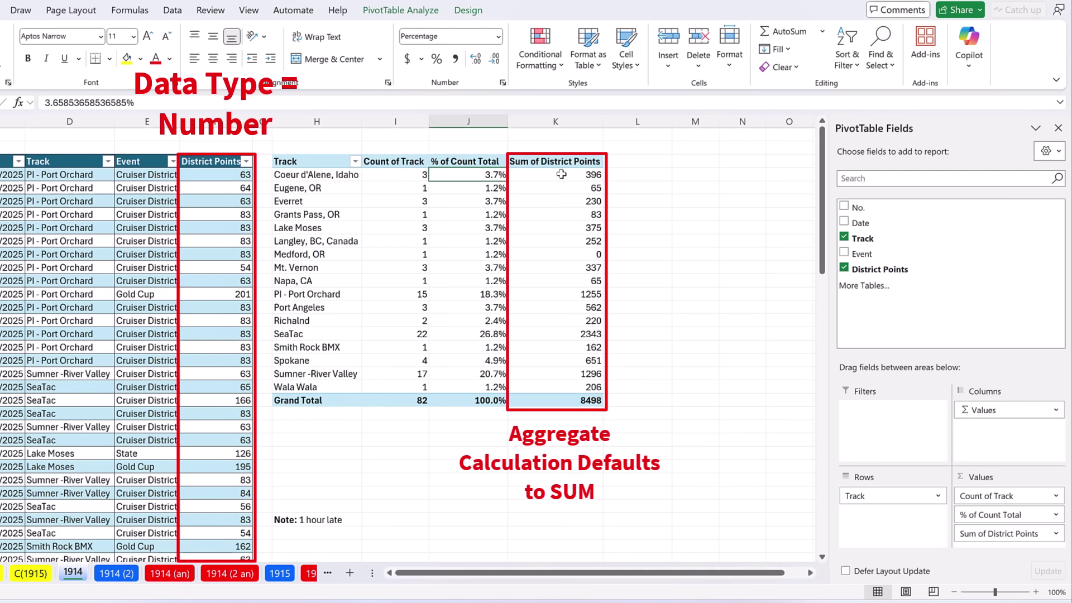
pyautogui.moveTo(561, 173)
pyautogui.rightClick(560, 175)
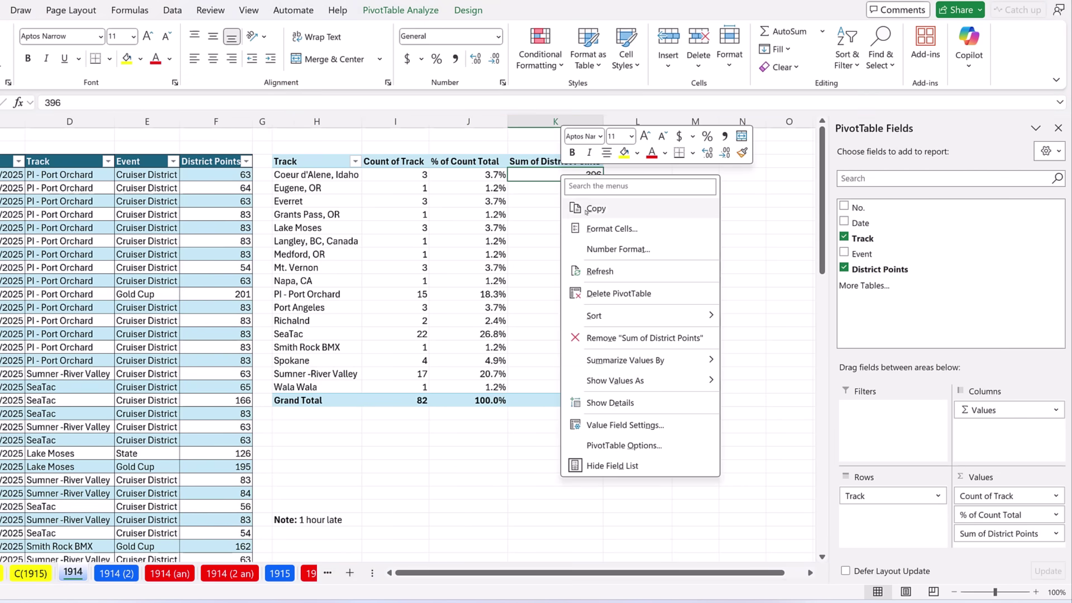
pyautogui.click(618, 249)
pyautogui.click(471, 143)
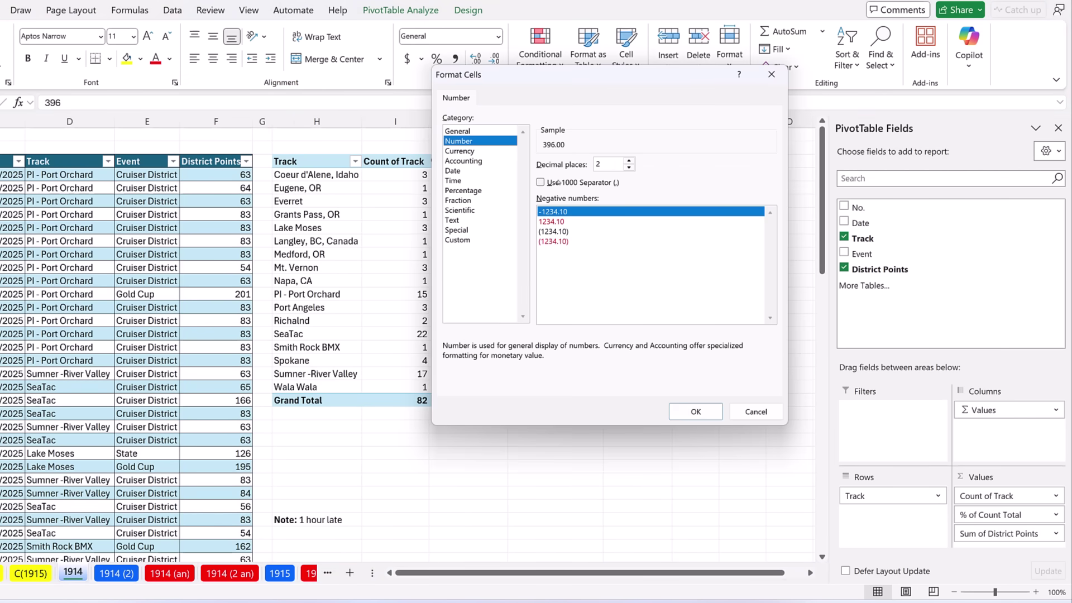
pyautogui.click(539, 182)
pyautogui.click(628, 167)
pyautogui.click(629, 168)
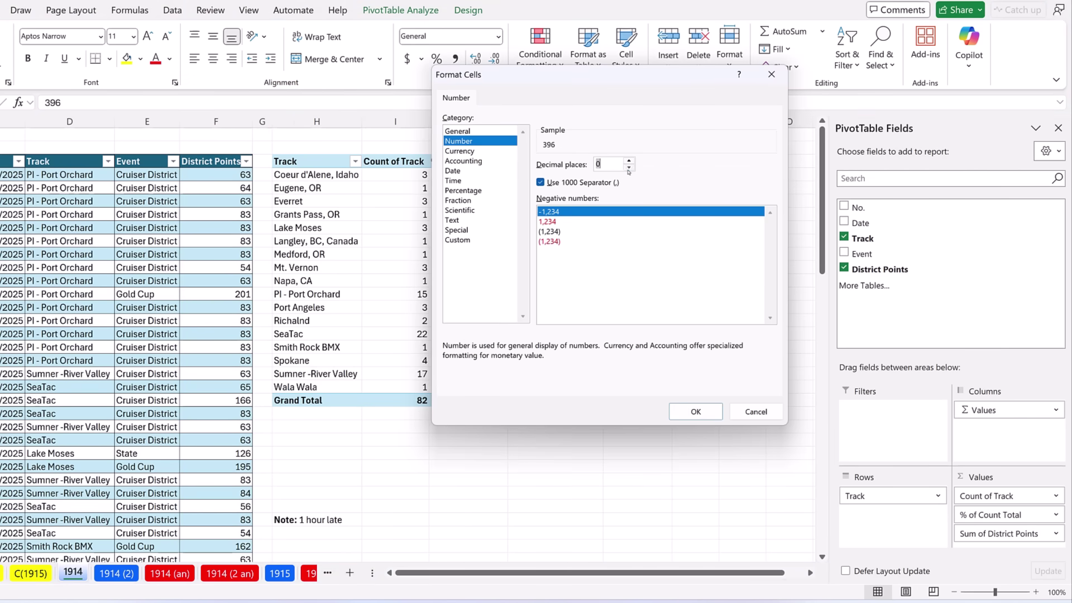
pyautogui.click(695, 411)
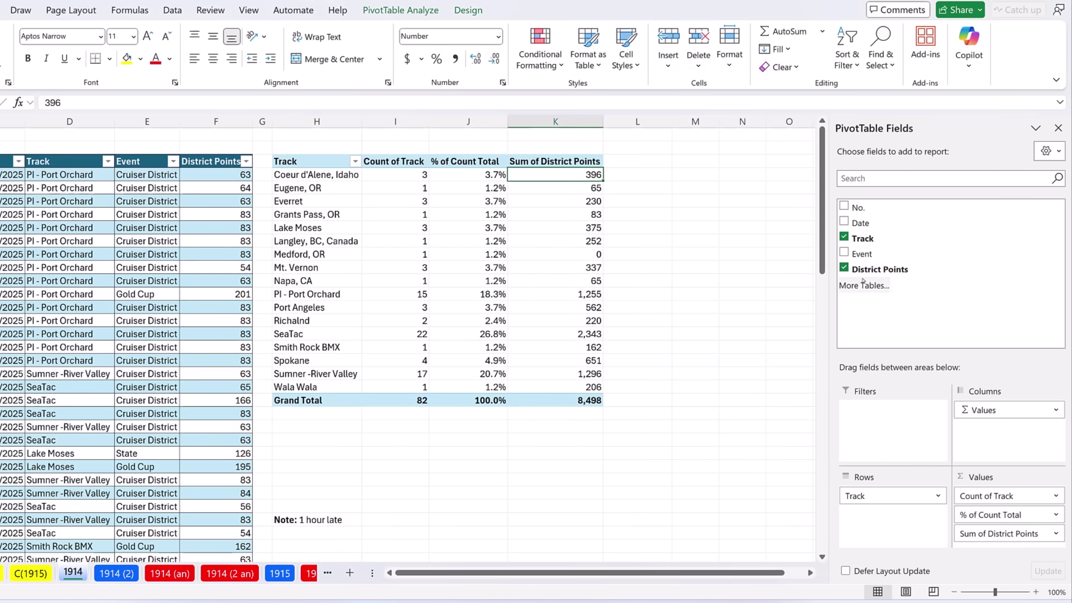
pyautogui.moveTo(862, 274); pyautogui.dragTo(993, 545)
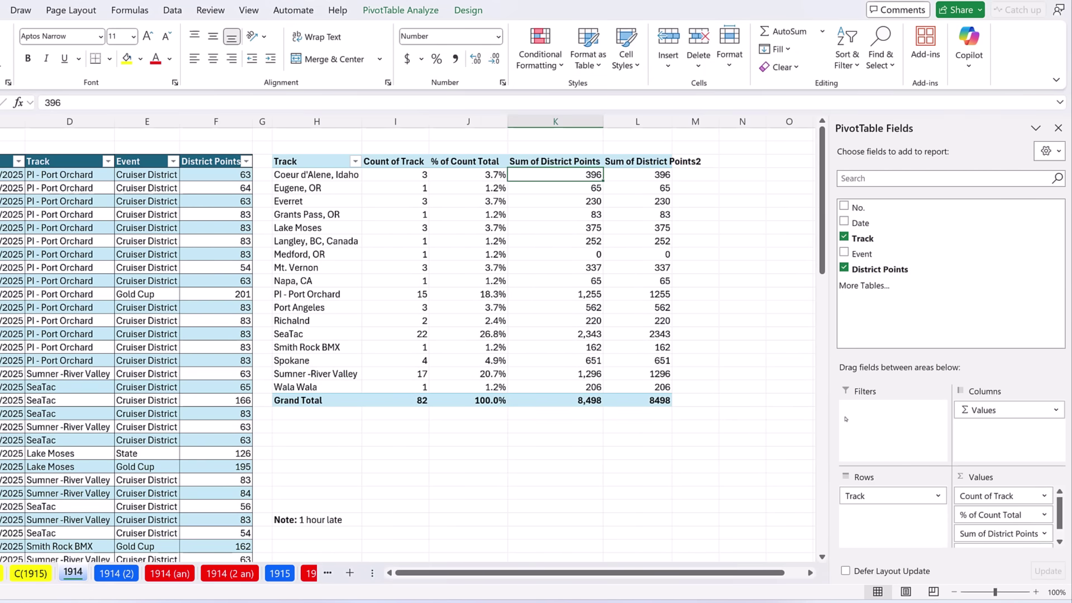
# Step: Show the second District Points sum as % of Column Total
pyautogui.rightClick(642, 188)
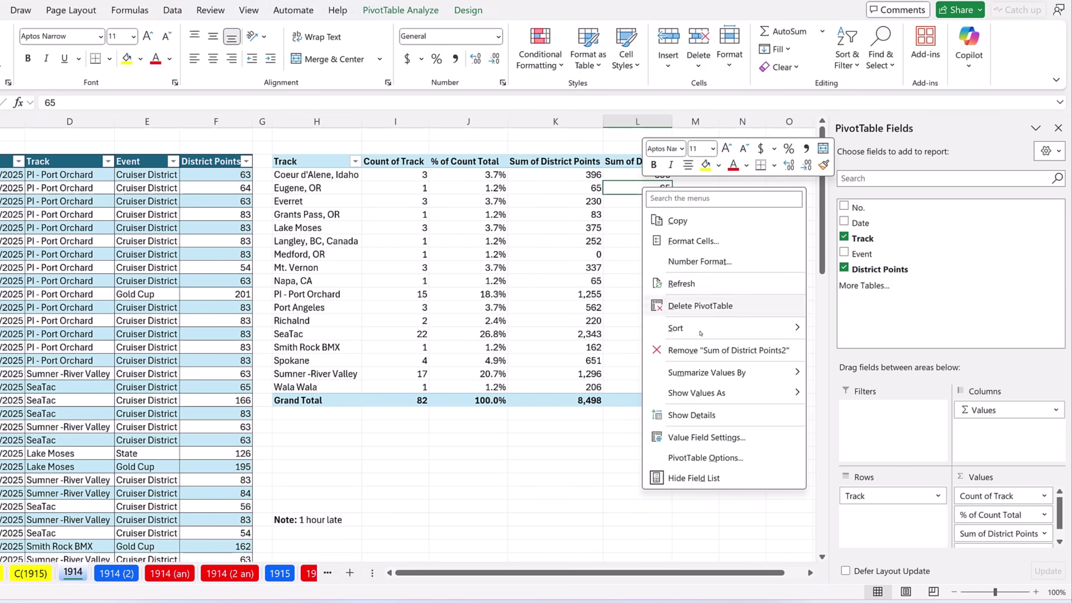
pyautogui.moveTo(710, 377)
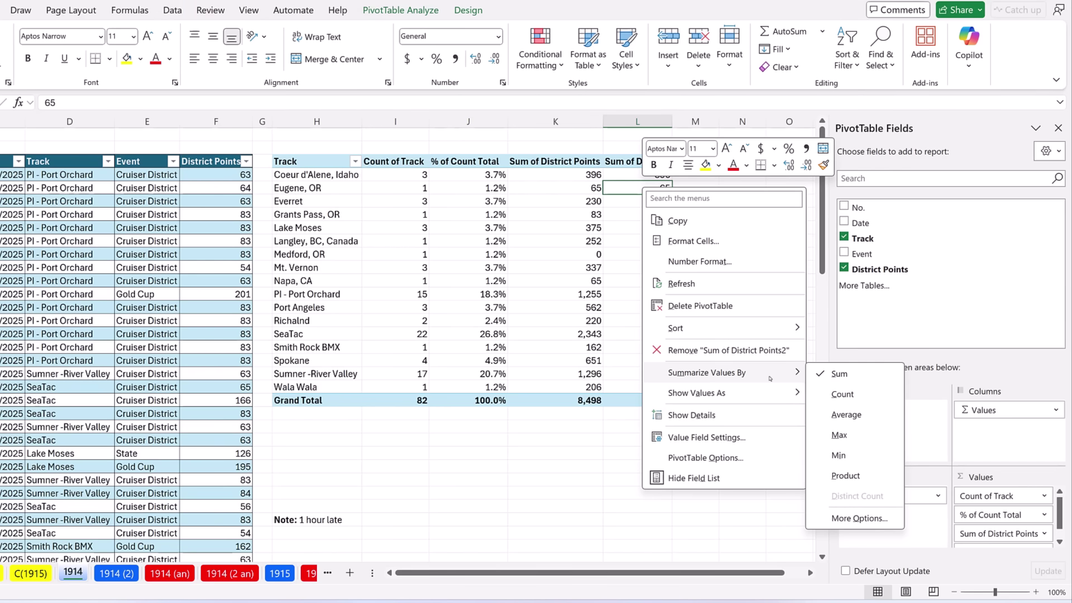
pyautogui.moveTo(743, 393)
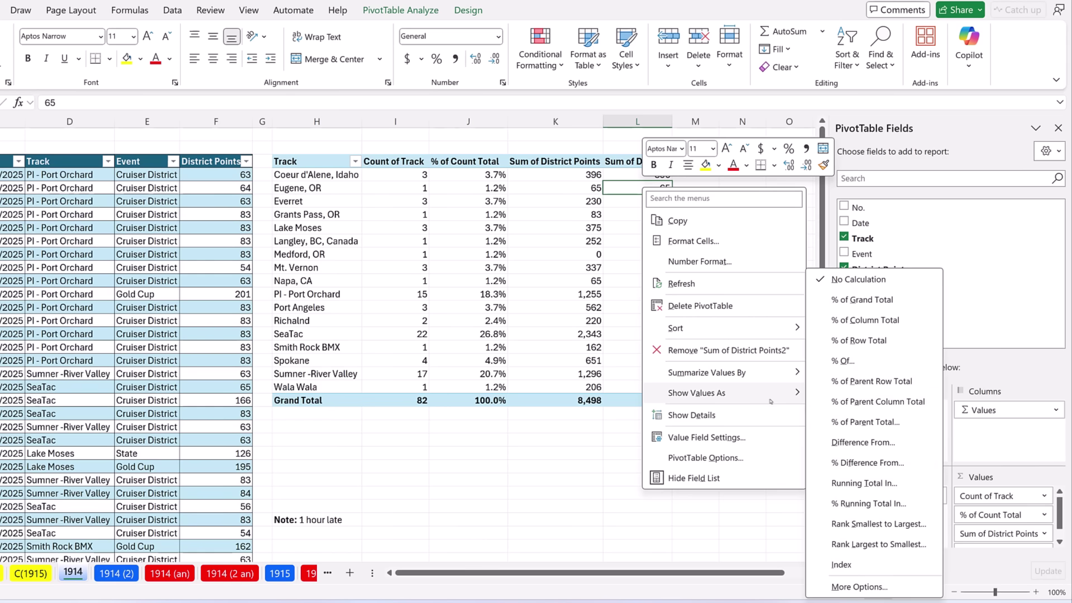
pyautogui.click(873, 320)
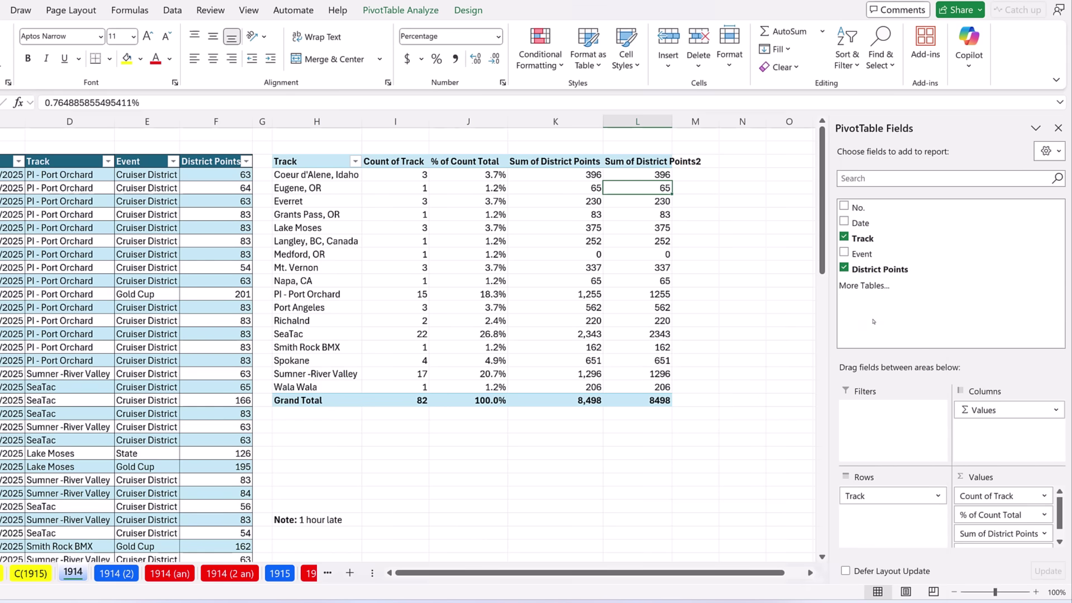
# Step: Give those percentages 1 decimal place and rename the header '% of Total Points'
pyautogui.rightClick(648, 190)
pyautogui.click(686, 263)
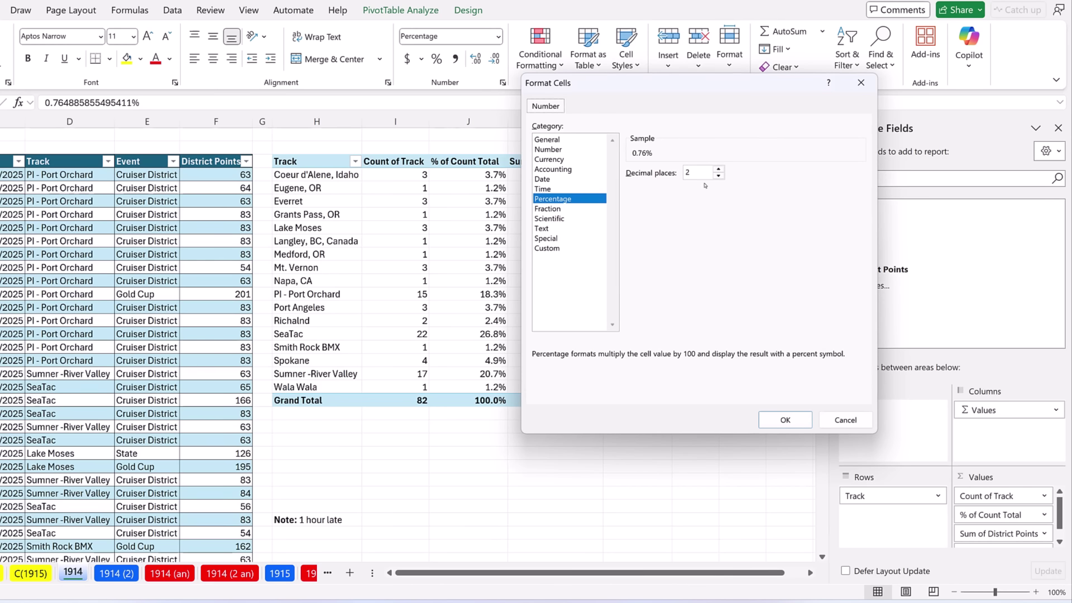
pyautogui.click(718, 175)
pyautogui.click(785, 419)
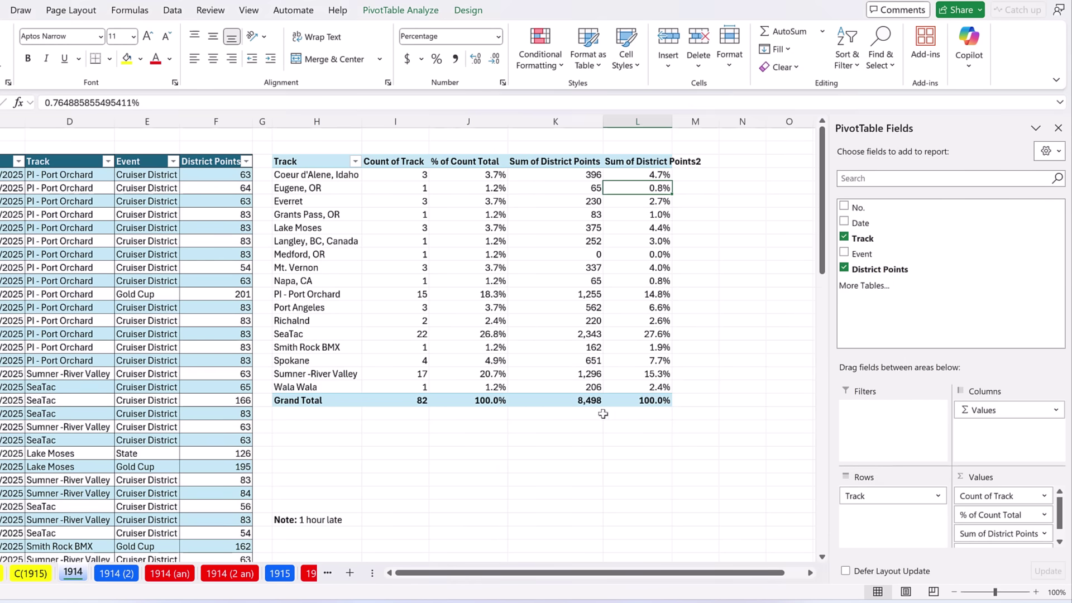
pyautogui.write('% o')
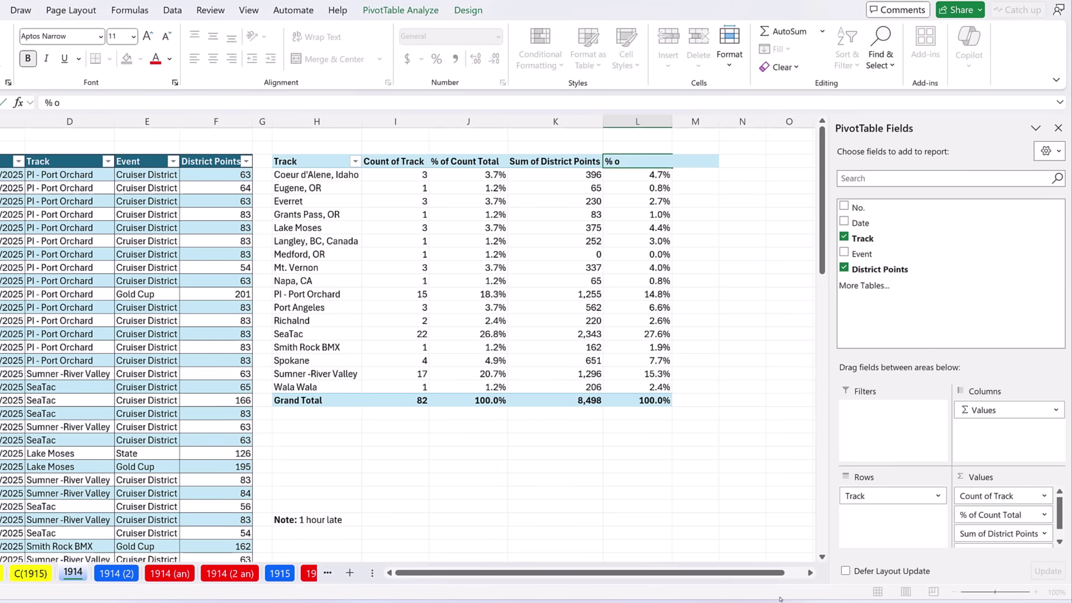
pyautogui.write('f Total Points')
pyautogui.press('Return')
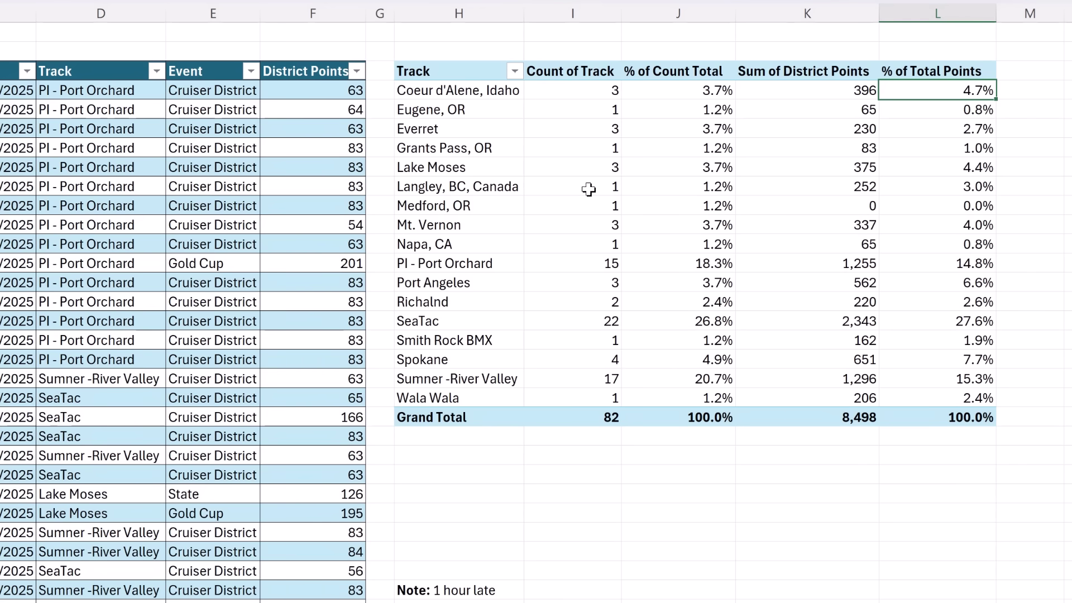
pyautogui.moveTo(588, 189)
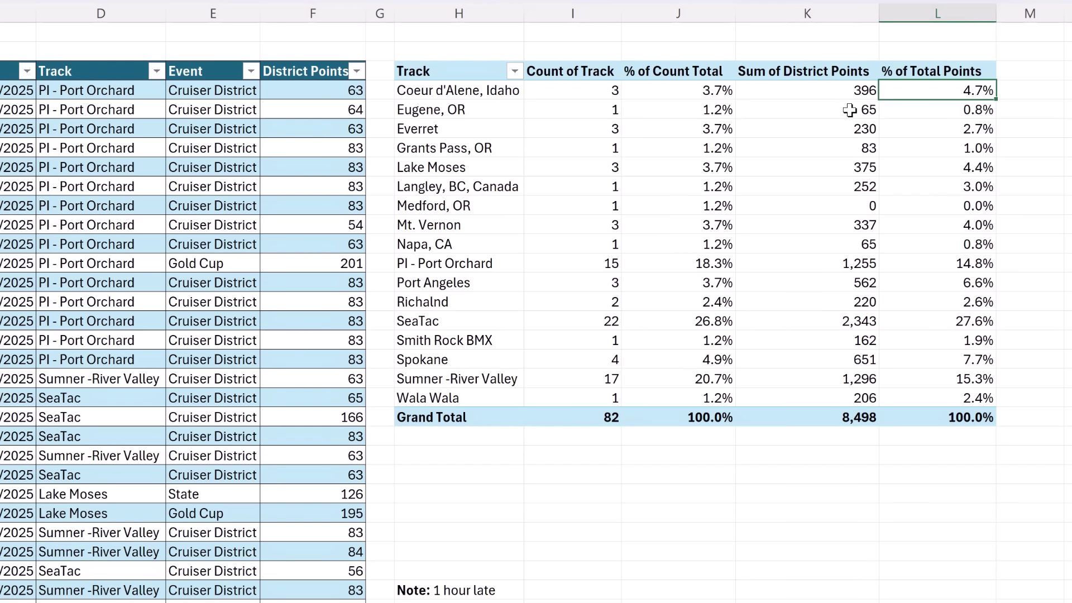
# Step: Sort the tracks descending by Sum of District Points, putting SeaTac (2,343) first
pyautogui.click(514, 71)
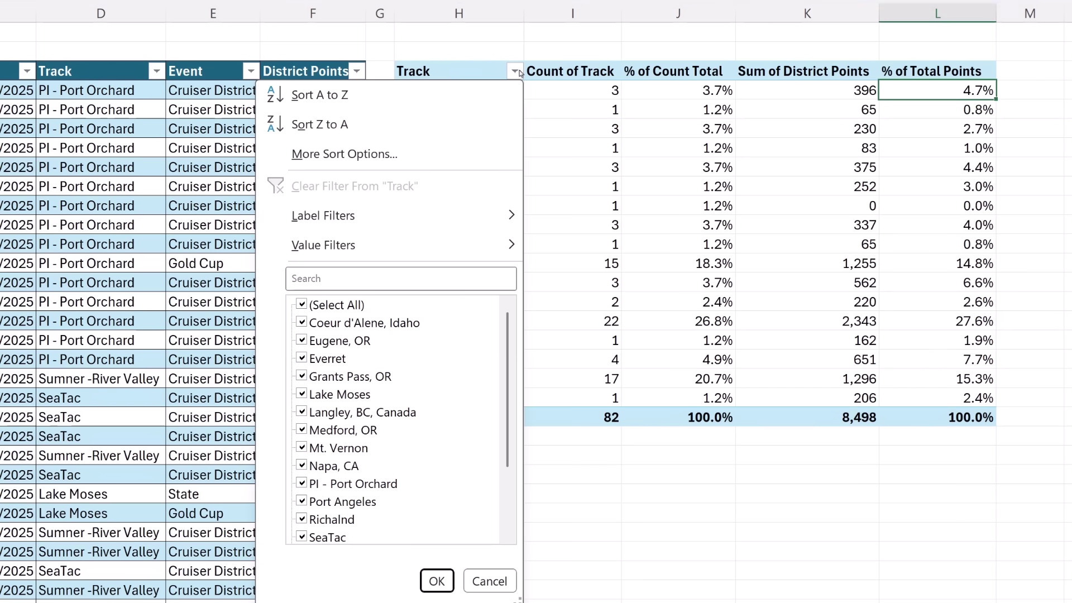
pyautogui.click(393, 160)
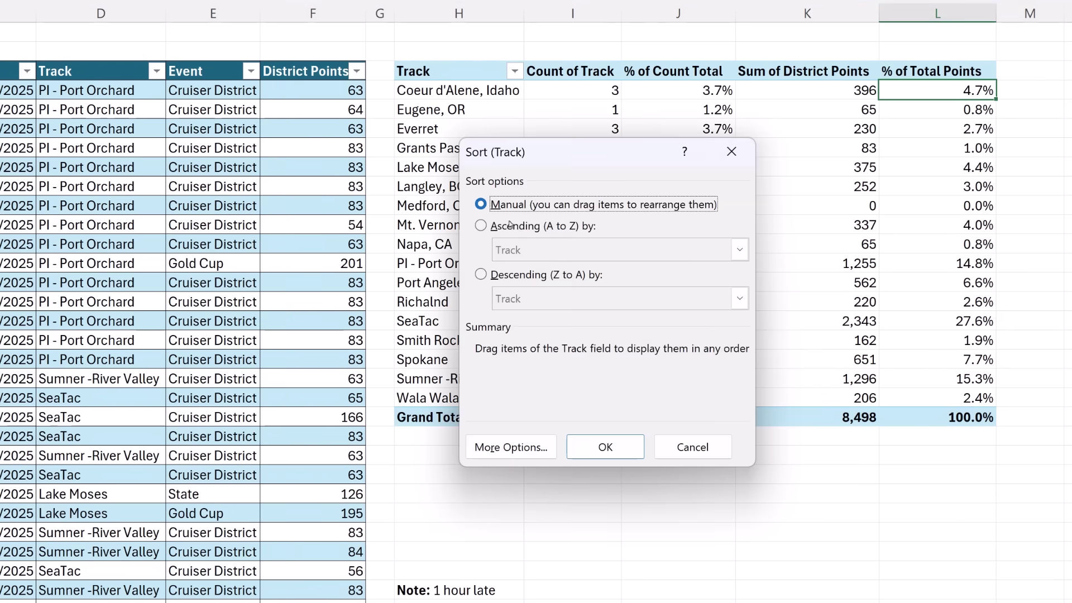
pyautogui.click(481, 274)
pyautogui.click(531, 302)
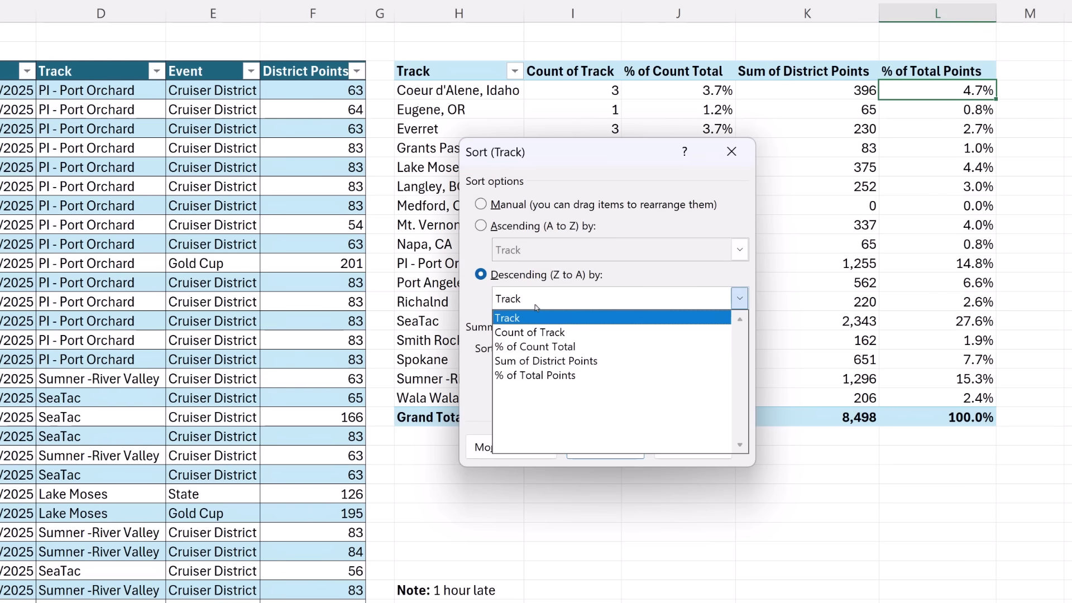
pyautogui.click(540, 361)
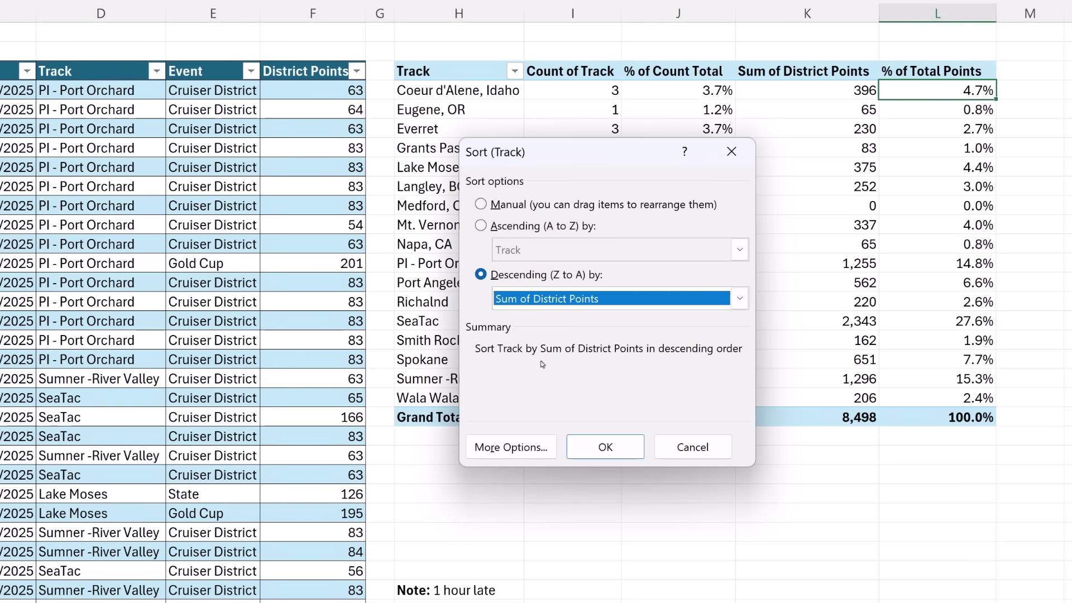
pyautogui.click(633, 452)
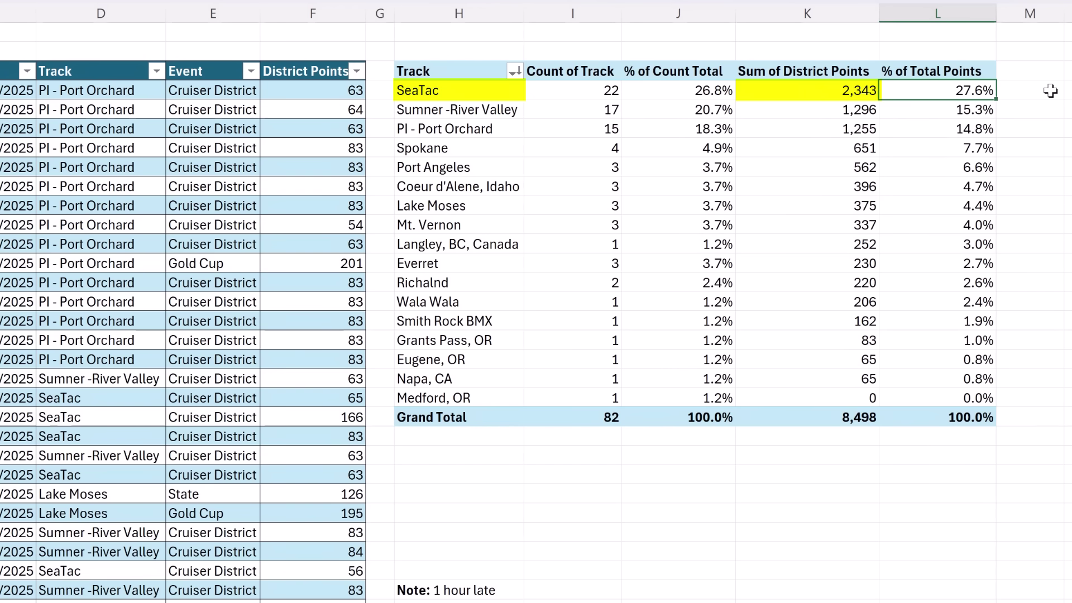
pyautogui.press('F4')
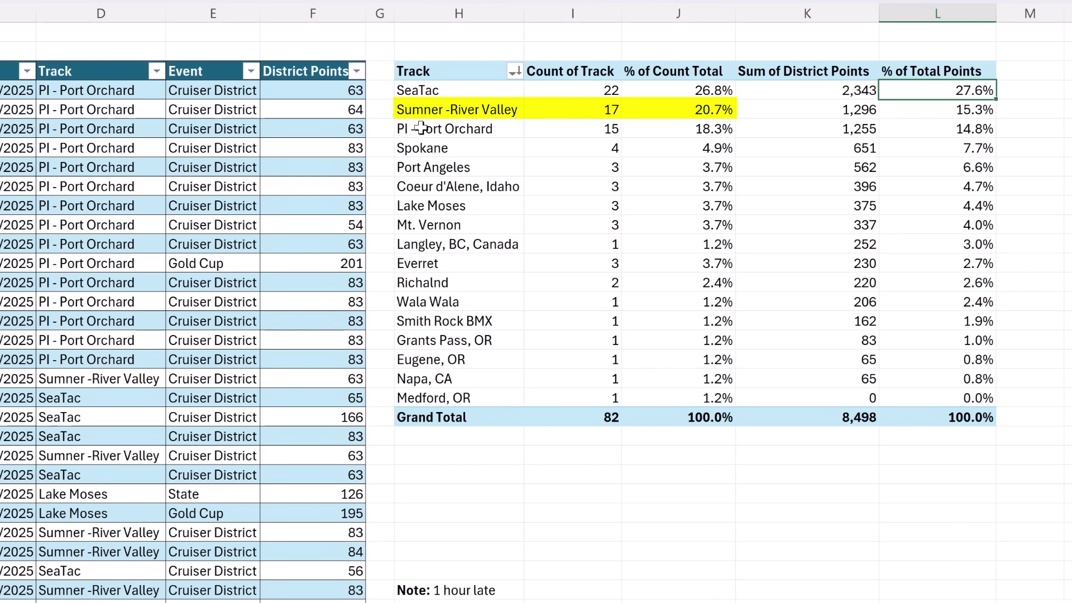
pyautogui.moveTo(709, 124)
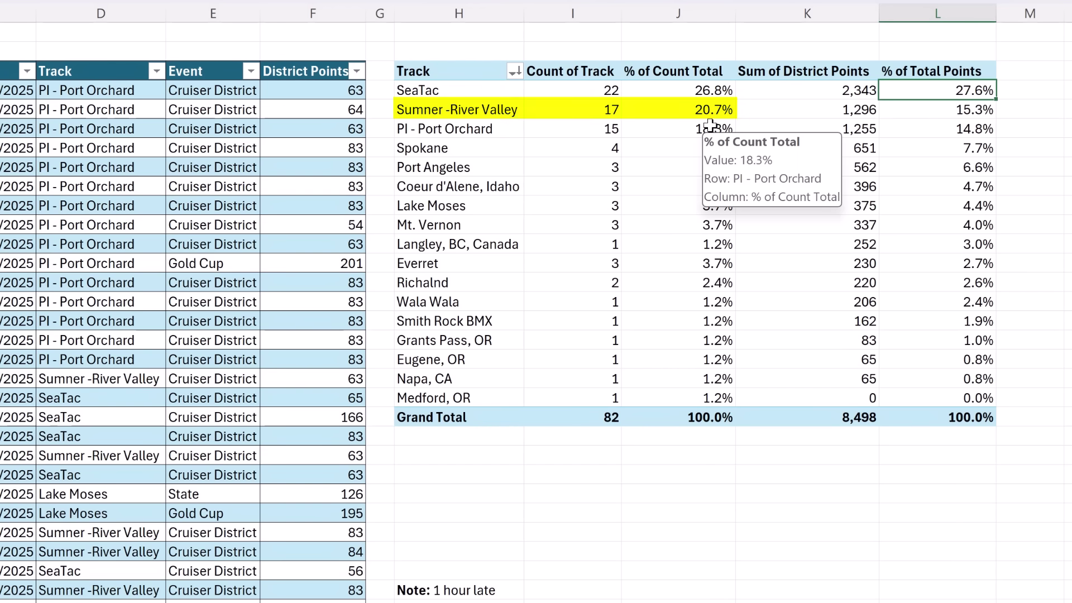
pyautogui.moveTo(622, 114)
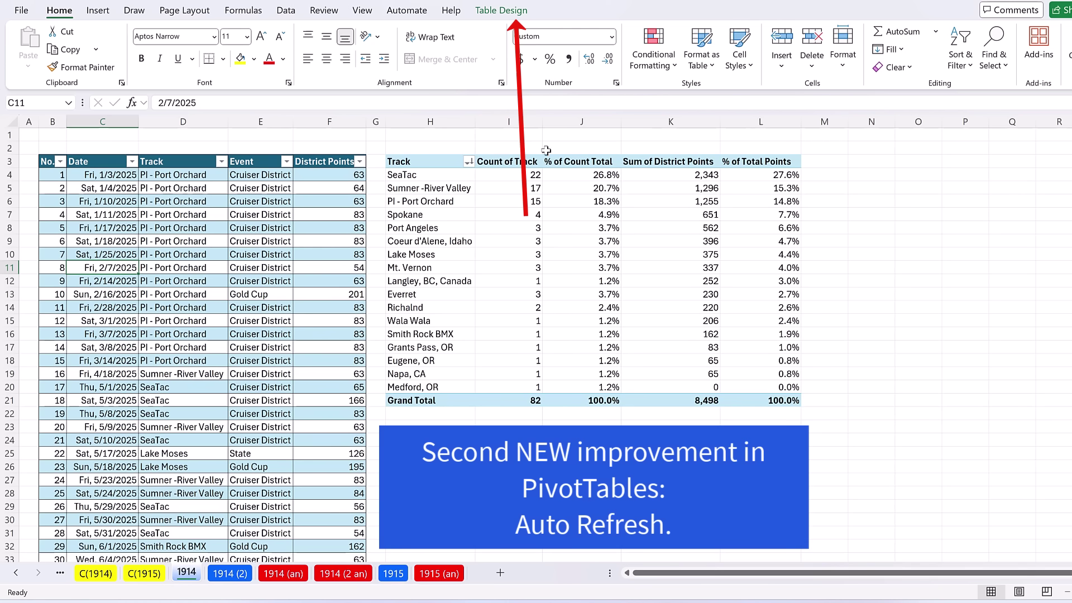
# Step: Turn on Auto Refresh for the track PivotTable
pyautogui.click(526, 226)
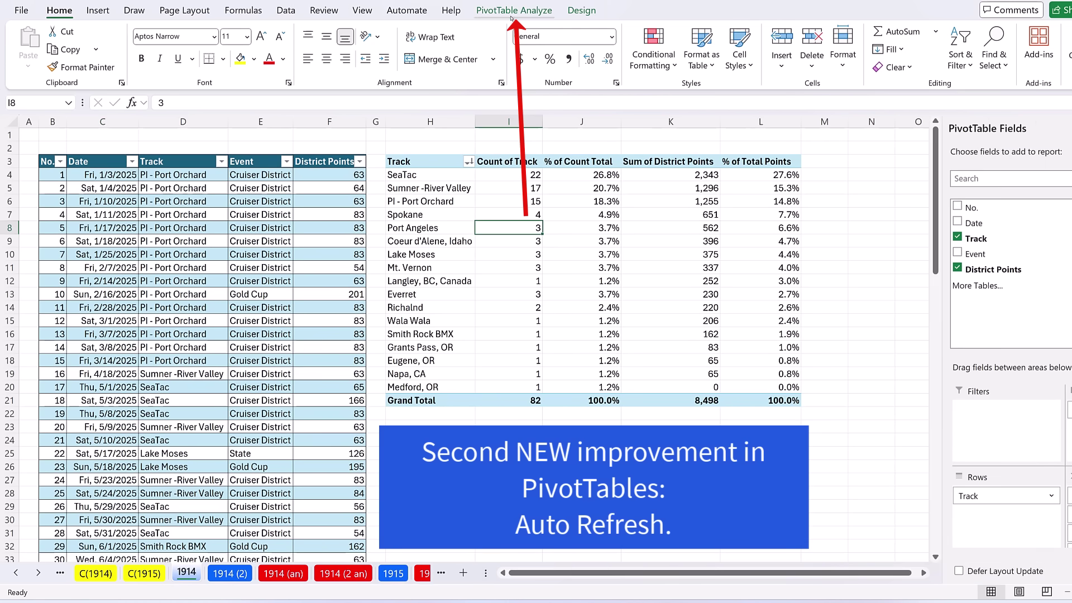
pyautogui.click(514, 10)
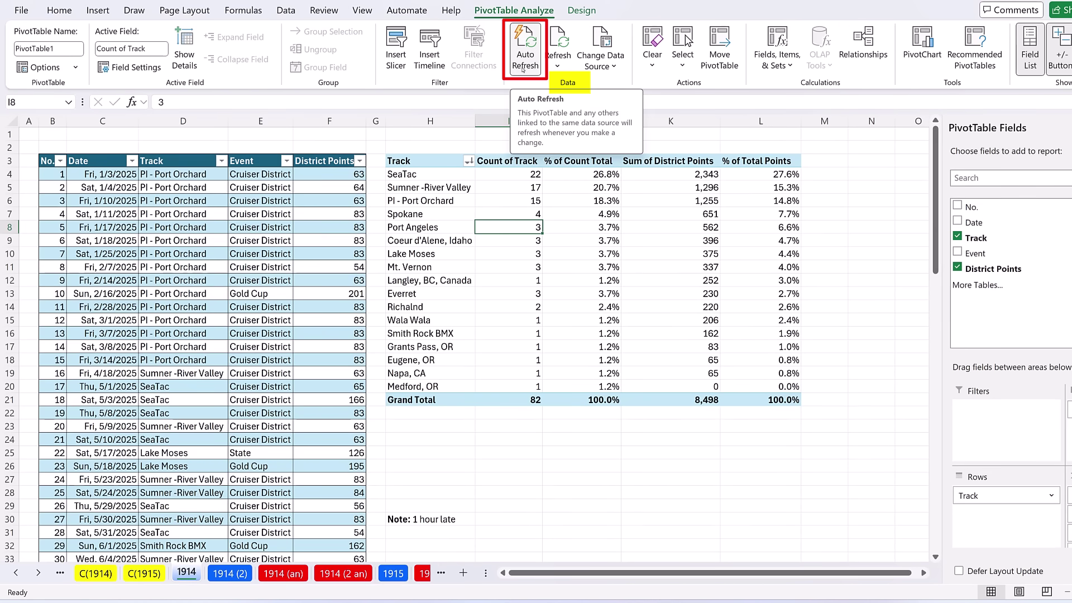
pyautogui.click(523, 68)
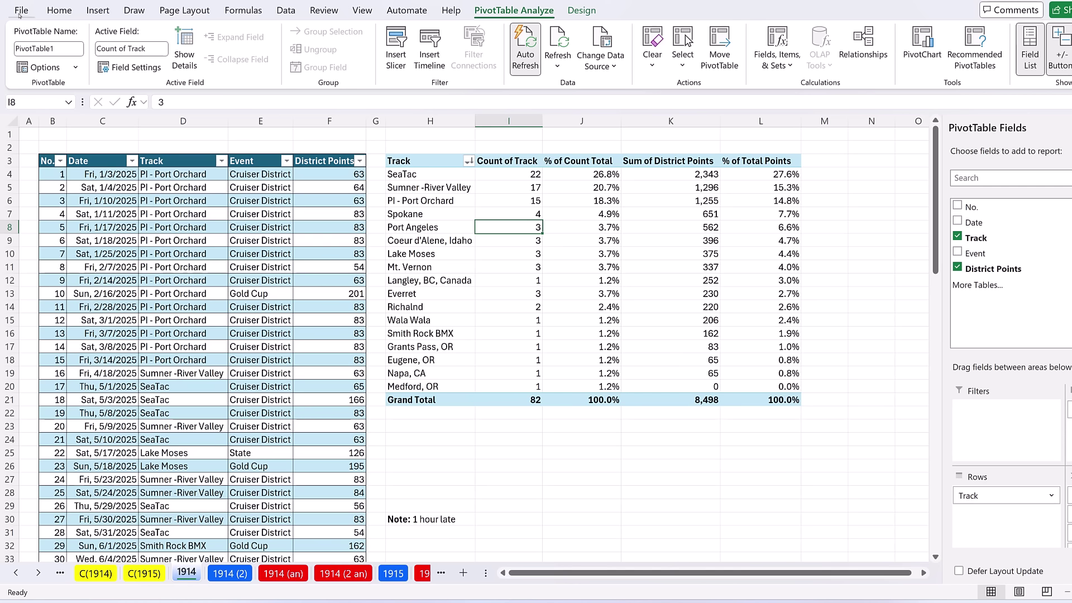
# Step: Move the two November Richalnd rows up into table rows 86–87, bringing the pivot to 84 races
pyautogui.click(109, 258)
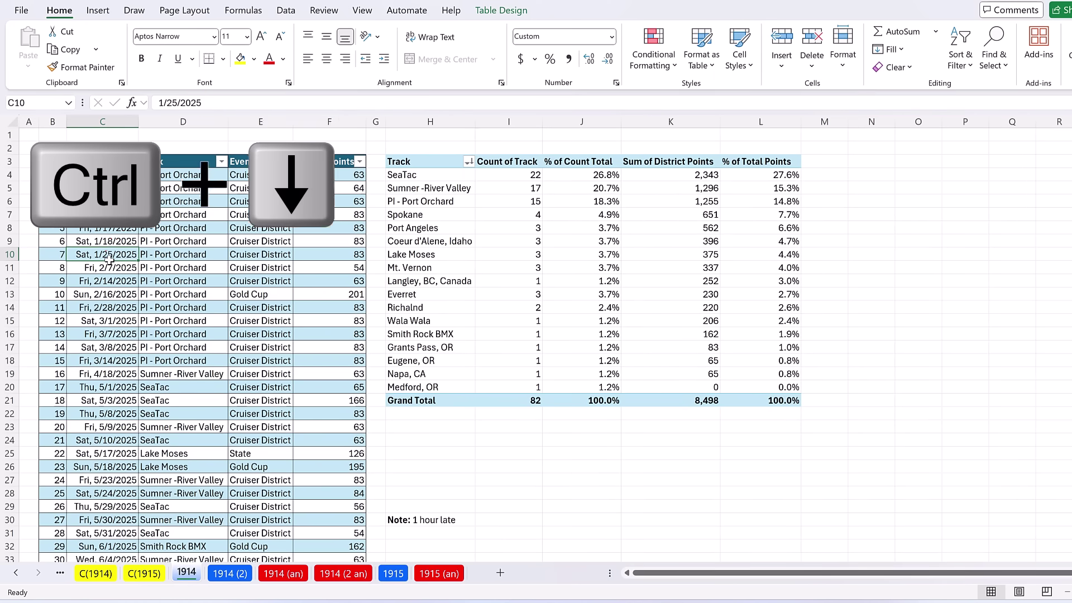
pyautogui.hotkey('ctrl', 'Down')
pyautogui.scroll(-1, 223, 363)
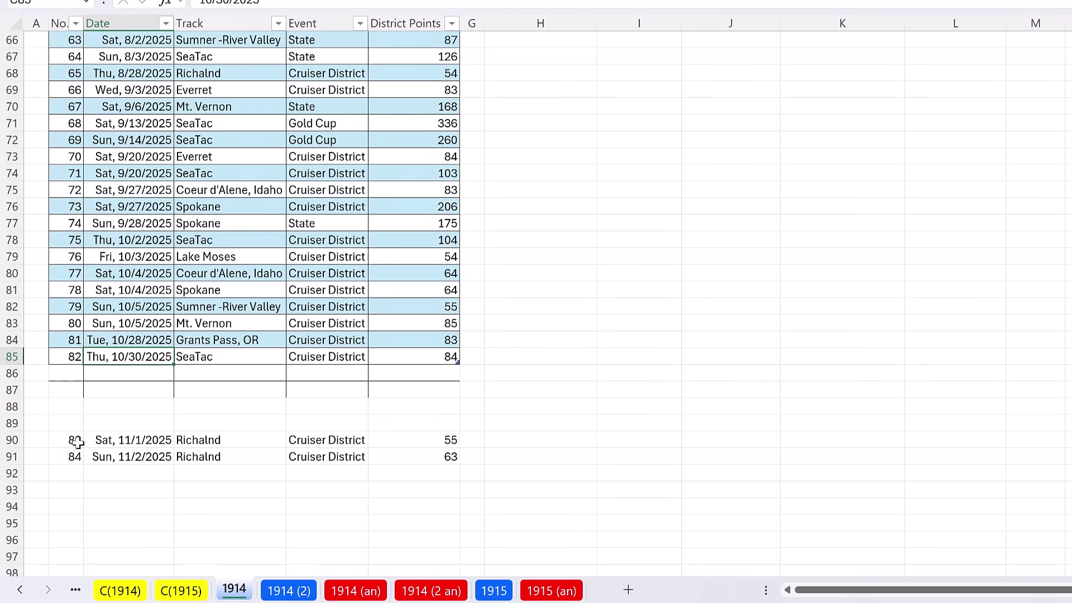
pyautogui.moveTo(63, 454); pyautogui.dragTo(307, 462)
pyautogui.moveTo(384, 451); pyautogui.dragTo(389, 377)
pyautogui.click(410, 297)
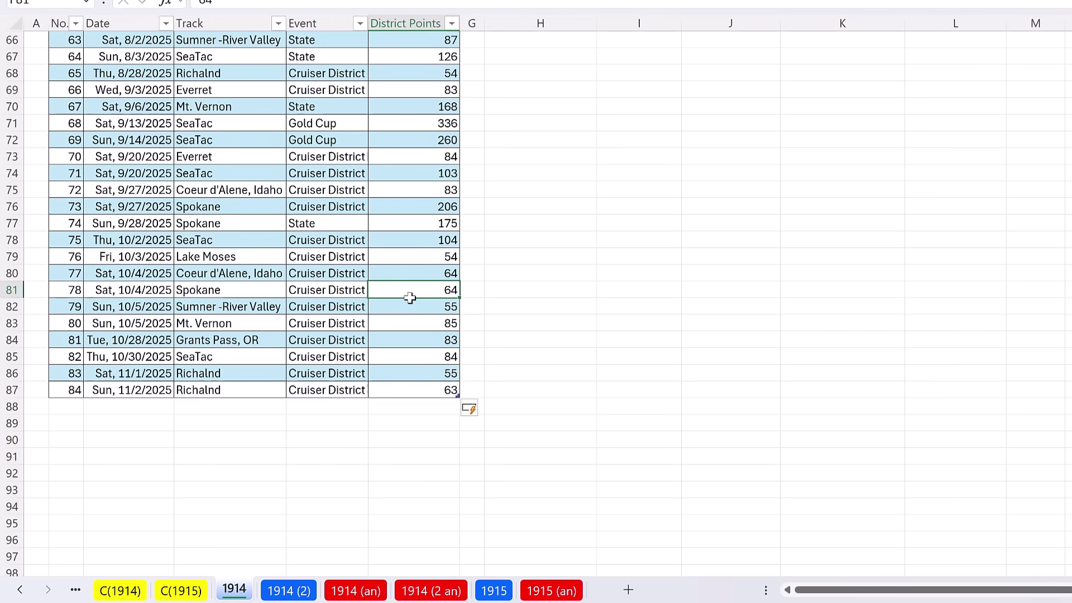
pyautogui.hotkey('ctrl', 'Home')
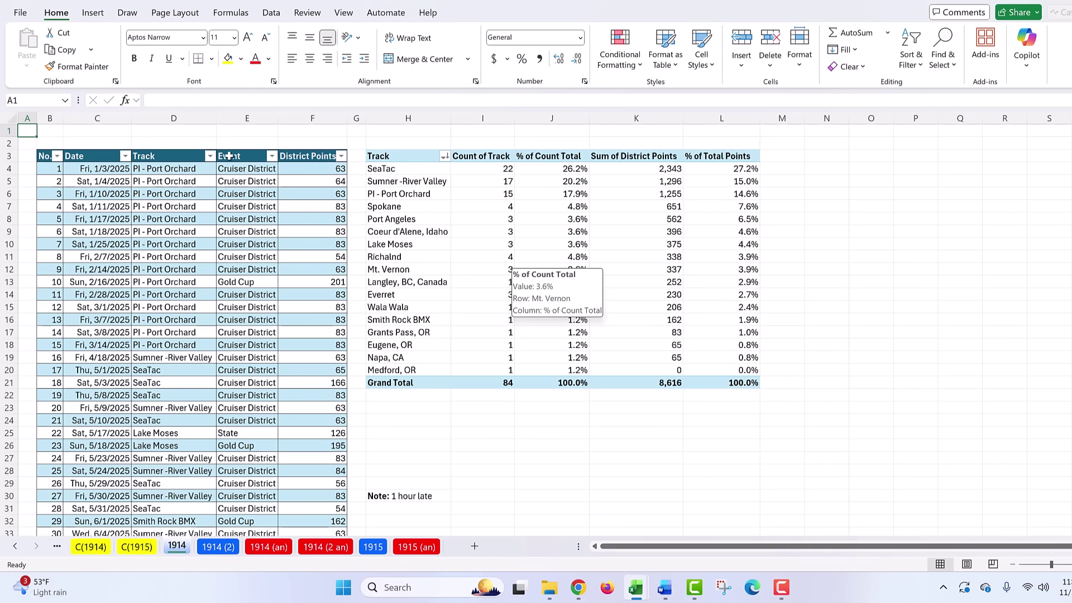
# Step: In Excel Options, set the default PivotTable layout to refresh data automatically when source data changes
pyautogui.click(21, 13)
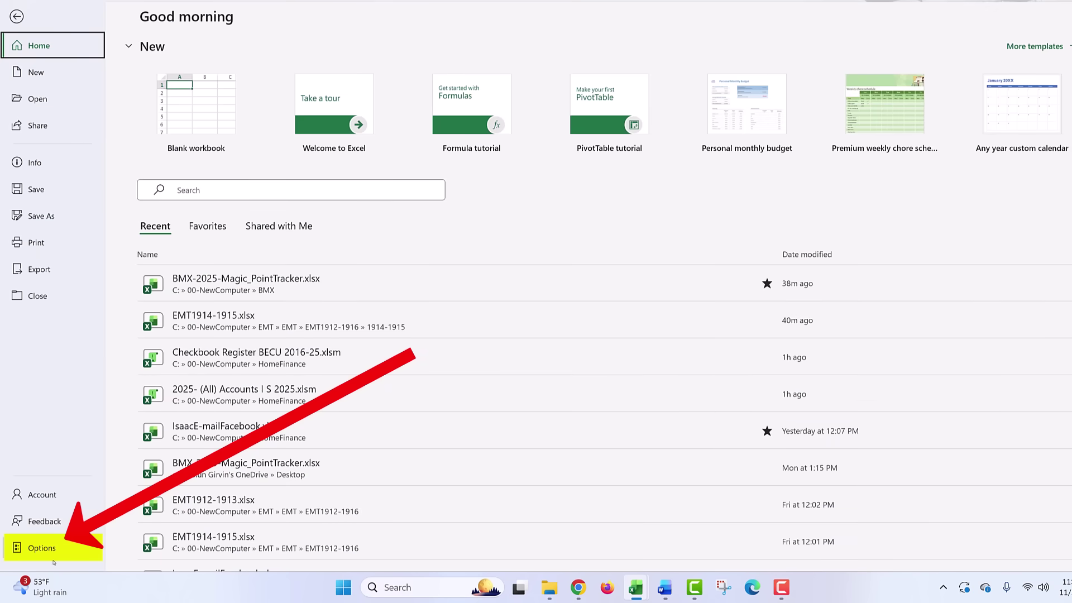
pyautogui.click(50, 549)
pyautogui.click(313, 114)
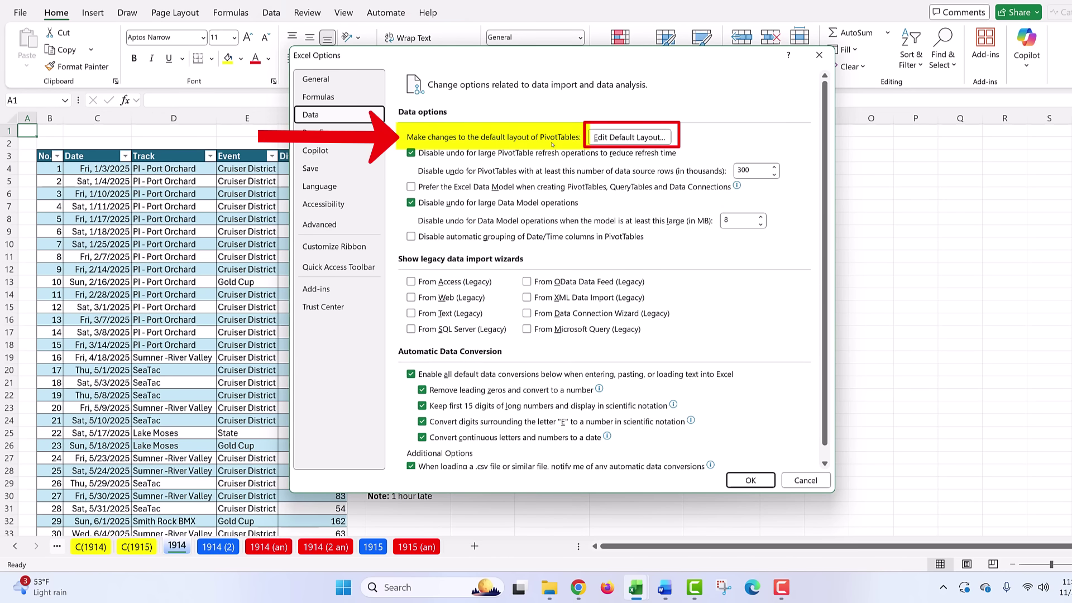
pyautogui.click(615, 141)
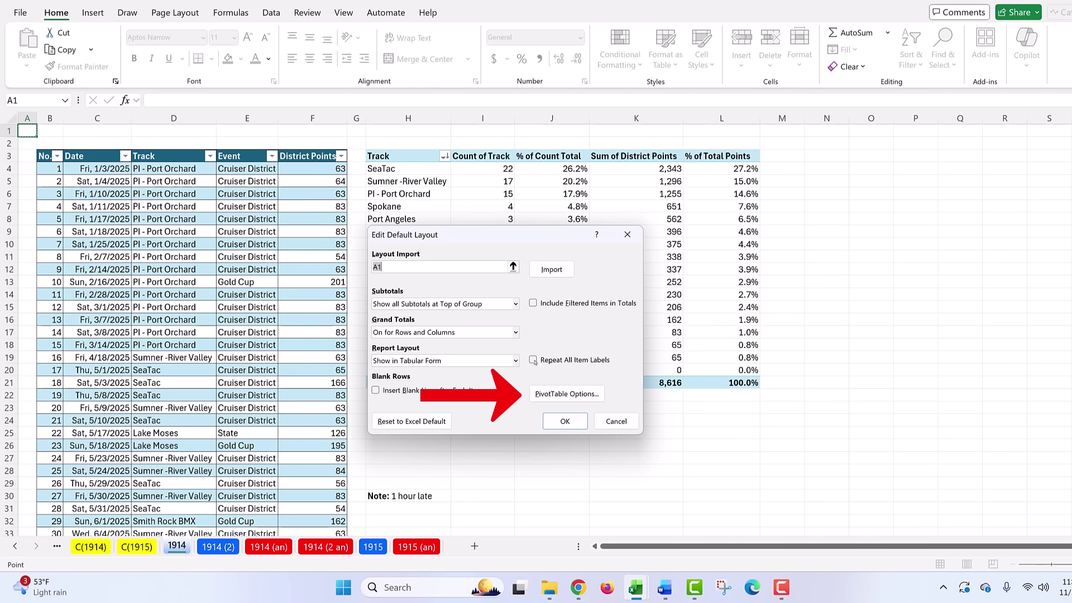
pyautogui.click(557, 395)
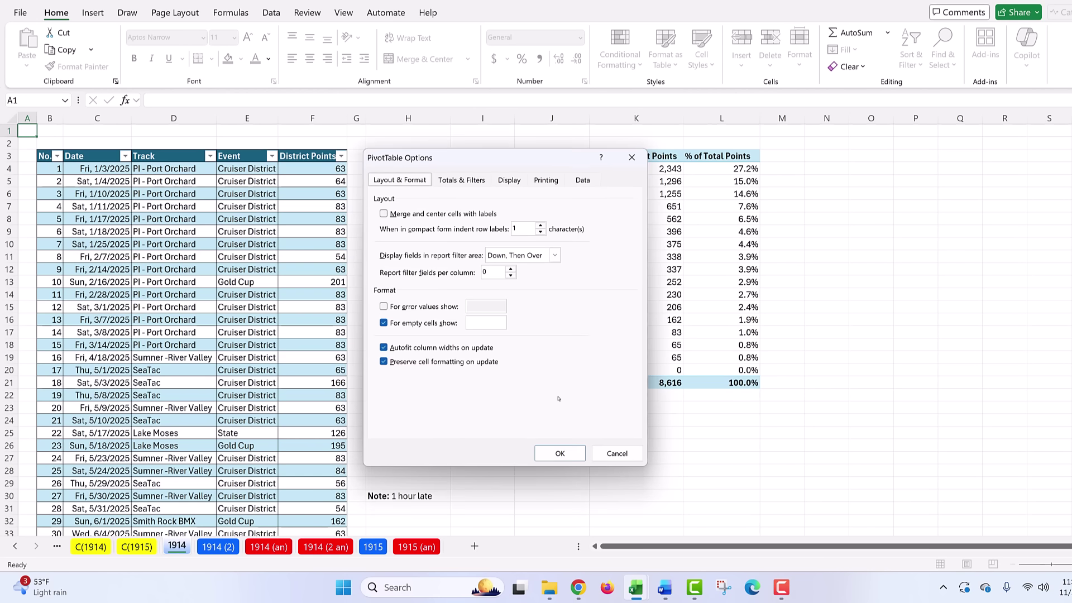
pyautogui.click(582, 180)
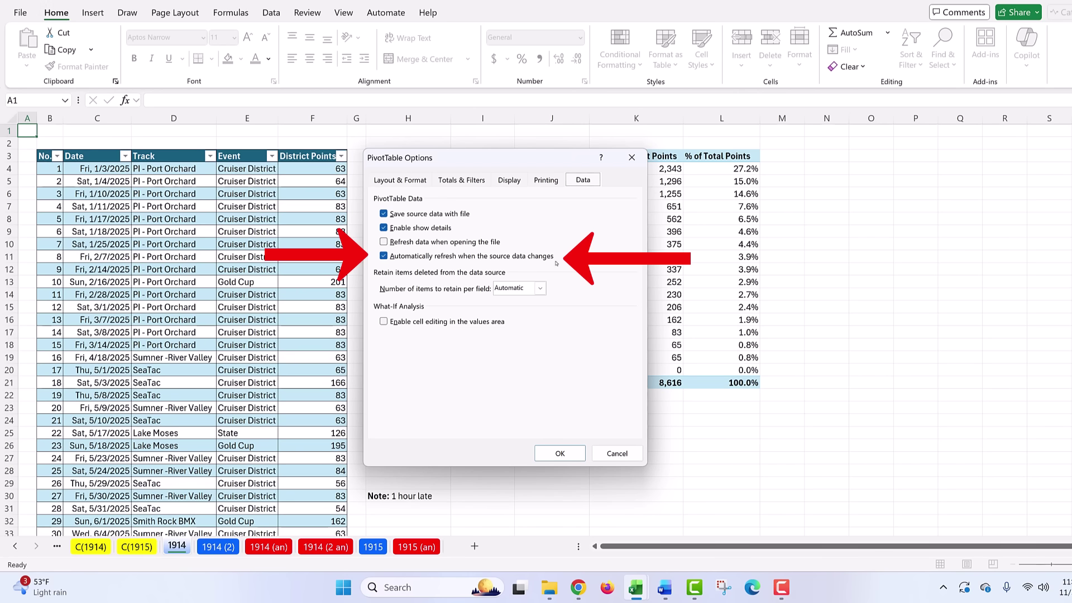
pyautogui.click(561, 454)
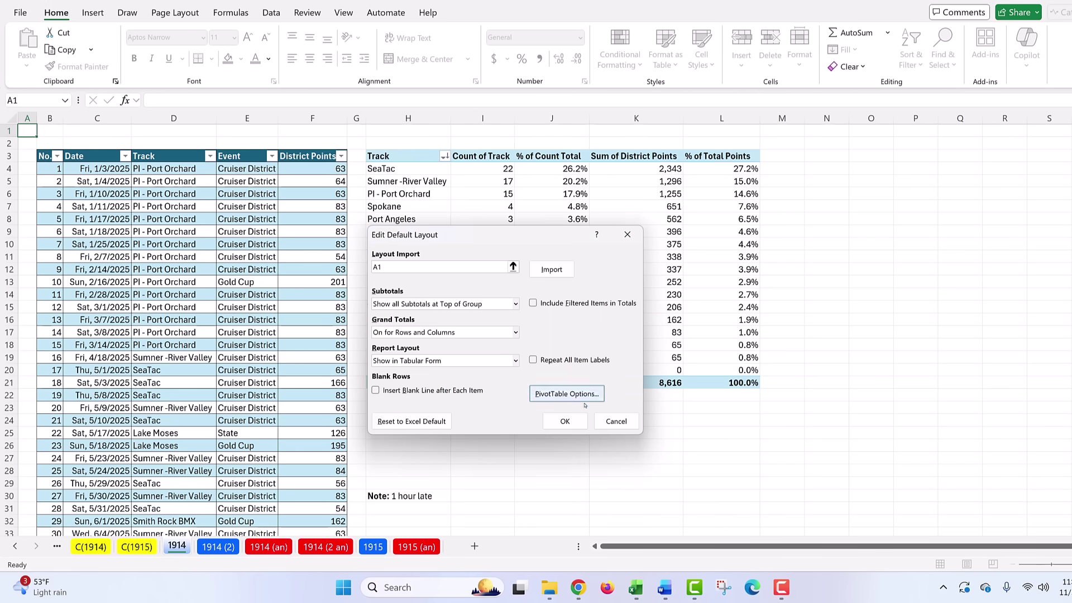
pyautogui.click(565, 421)
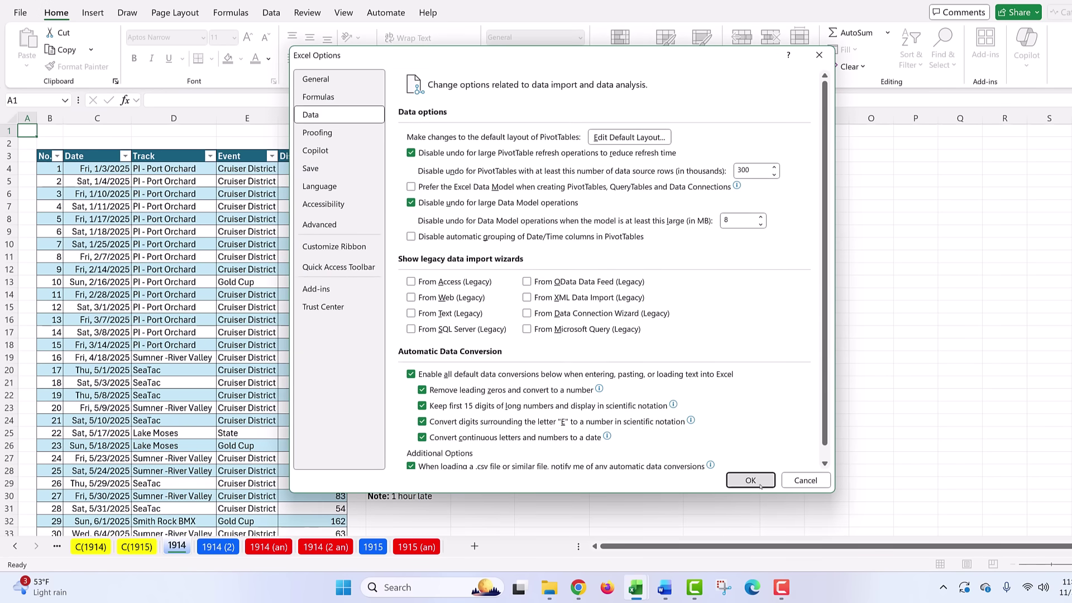
pyautogui.click(758, 479)
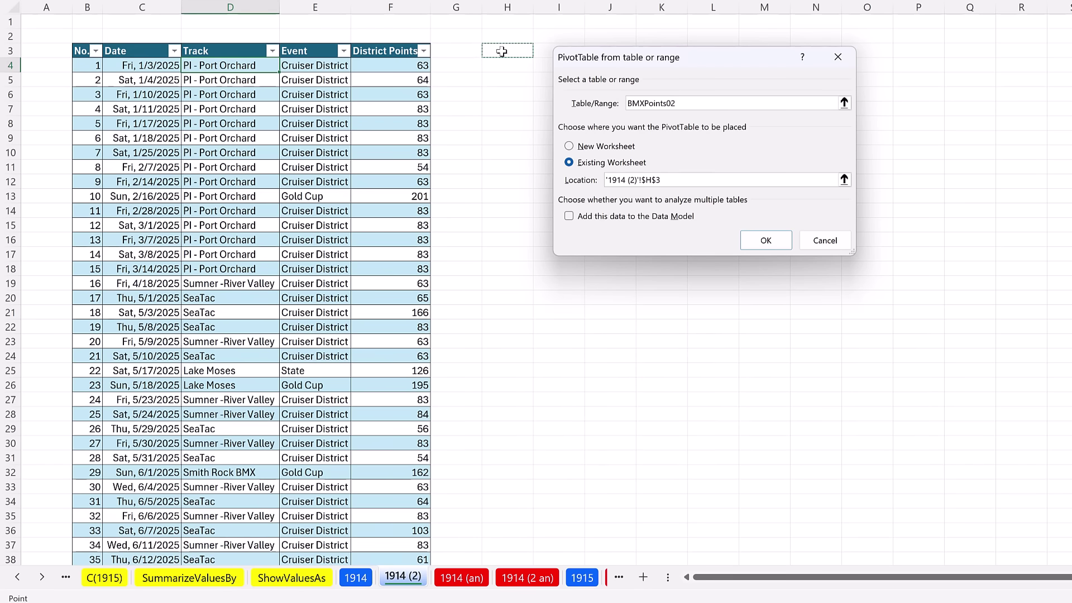
# Step: Create the BMXPoints02 PivotTable at H3, then select the cell blocking its #SPILL! range
pyautogui.click(765, 240)
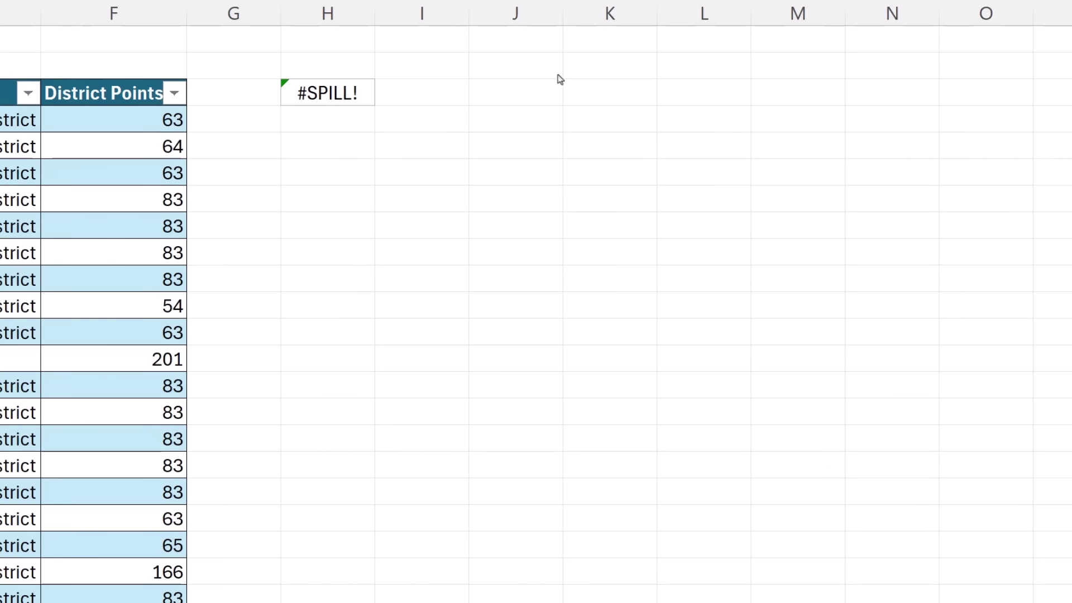
pyautogui.click(329, 91)
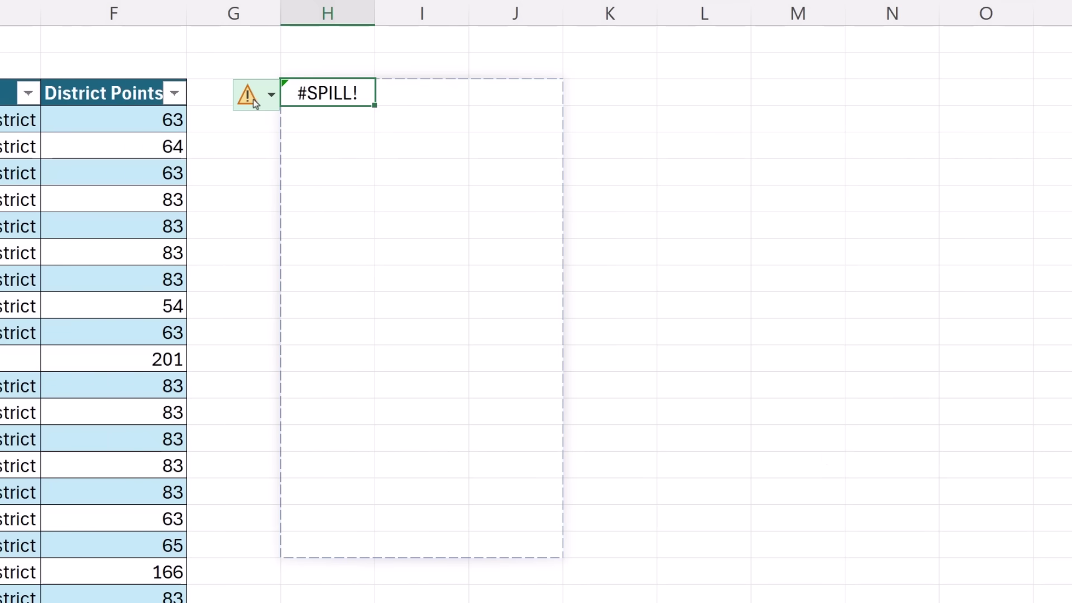
pyautogui.click(256, 99)
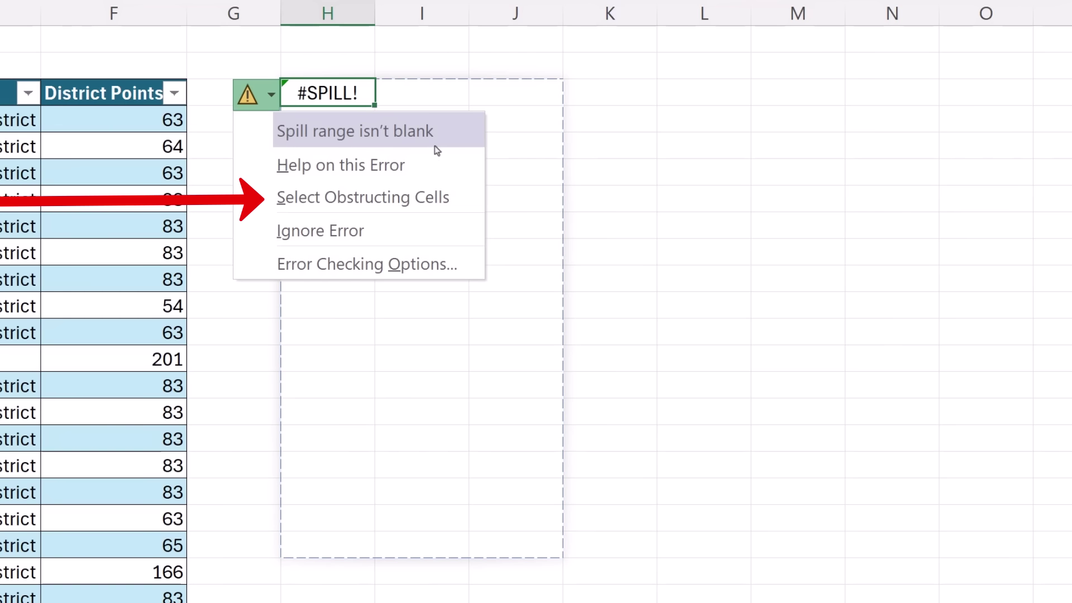
pyautogui.click(467, 214)
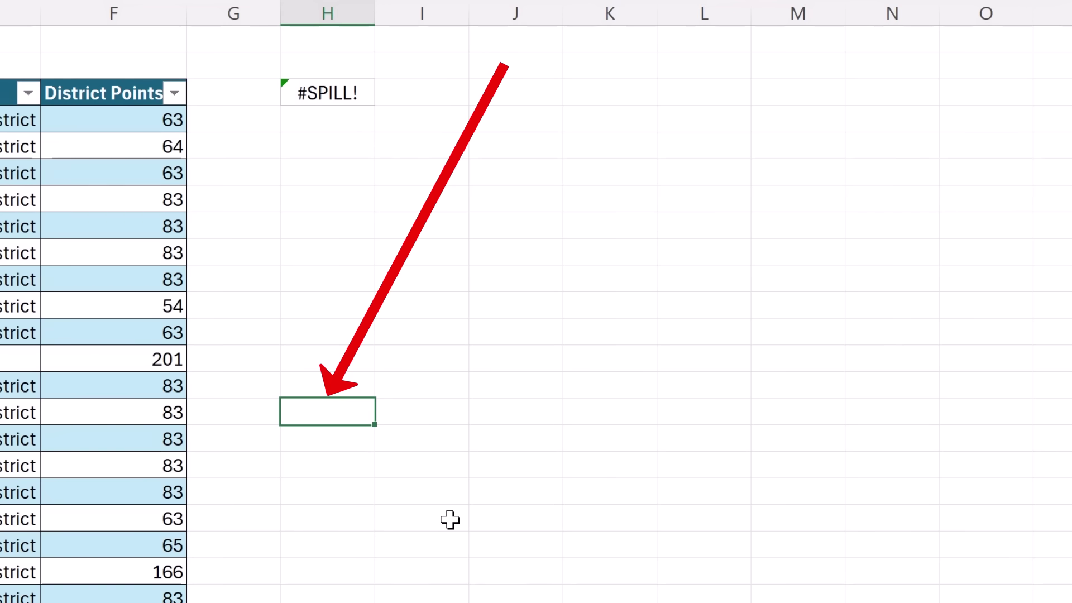
# Step: Clear the stray content from cell H15 so the empty PivotTable2 replaces the #SPILL! error
pyautogui.press('F2')
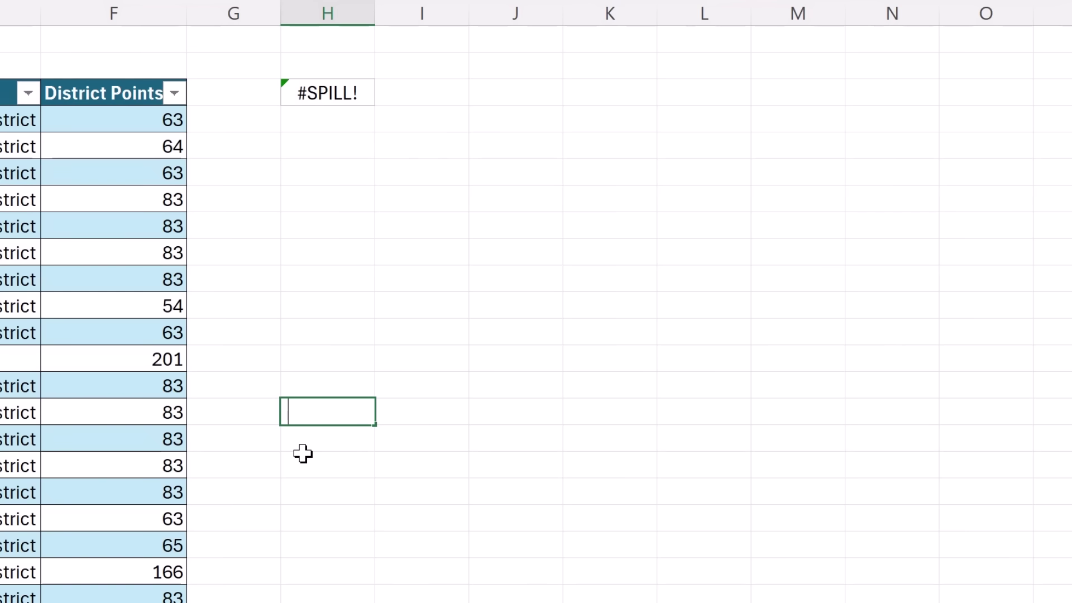
pyautogui.press('BackSpace')
pyautogui.press('Return')
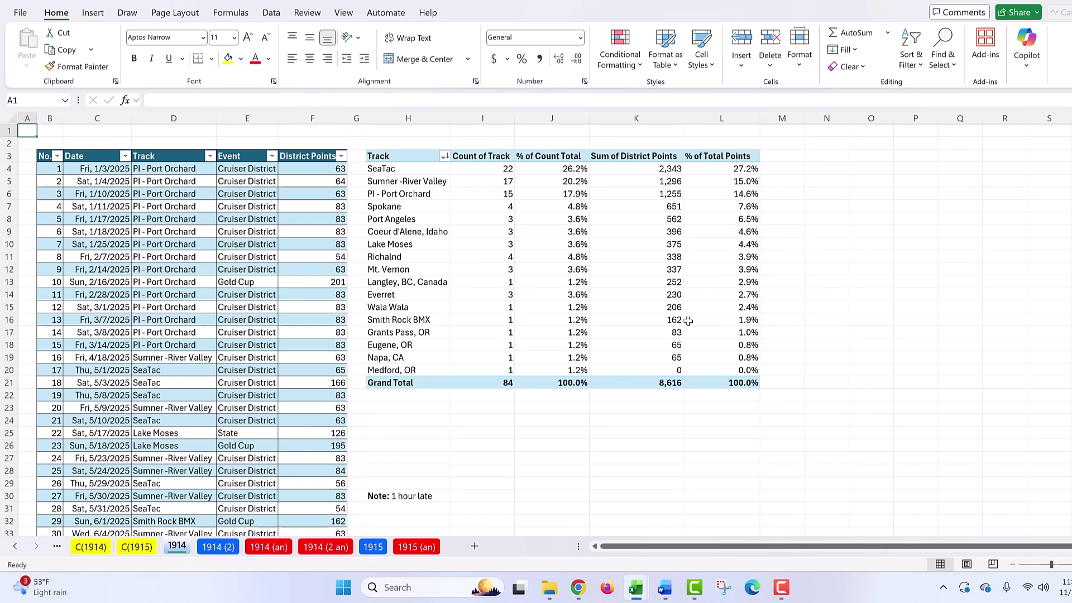
pyautogui.moveTo(688, 321)
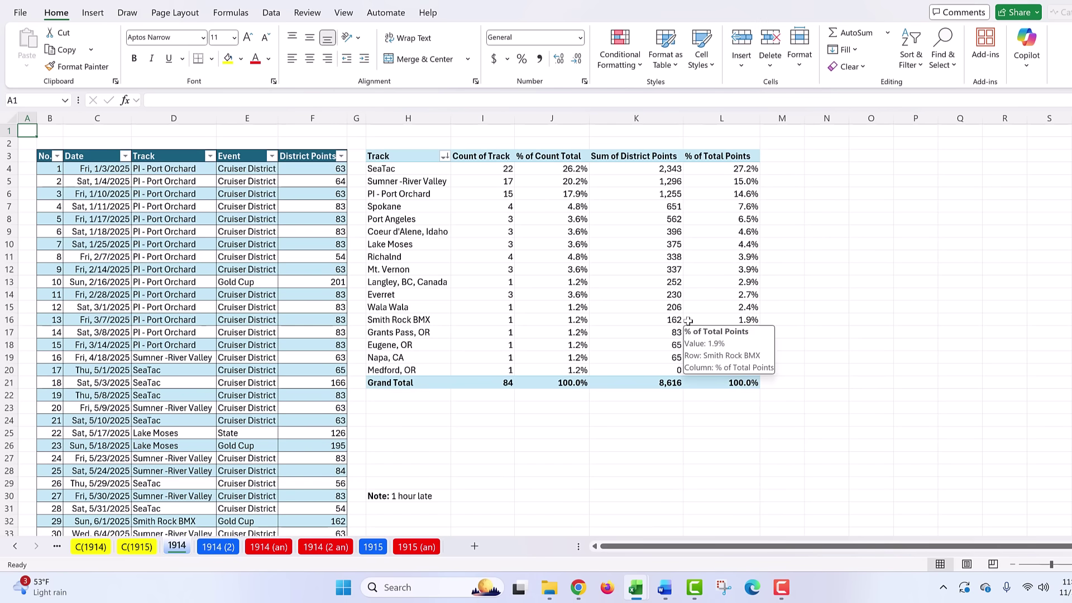